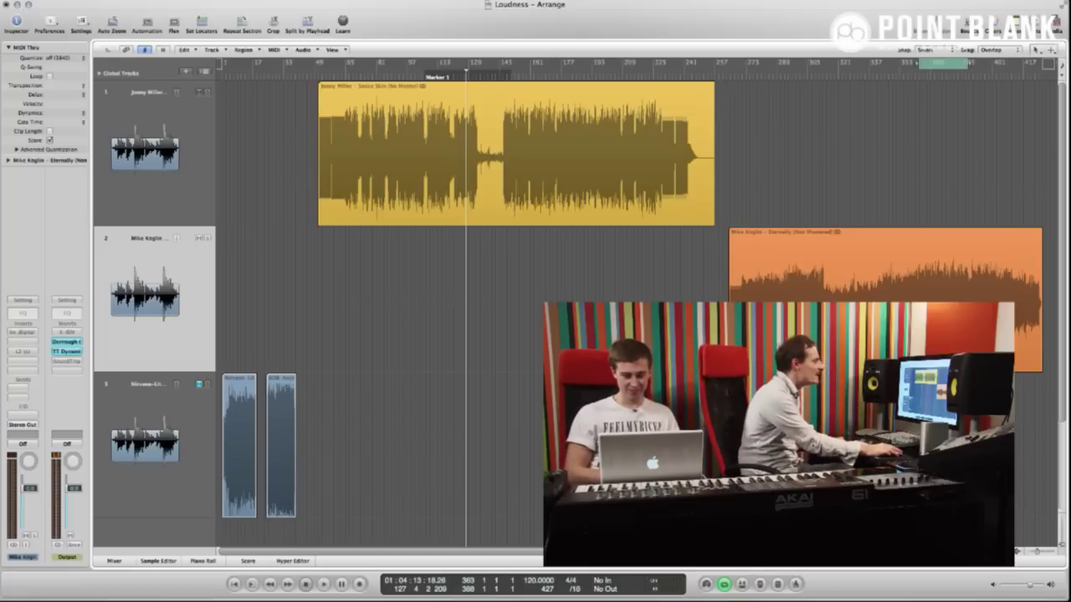
# Place the playhead in the cycled section of the orange Eternally region, select it, and show its channel's plug-in windows without L2 covering the EQ
pyautogui.click(927, 72)
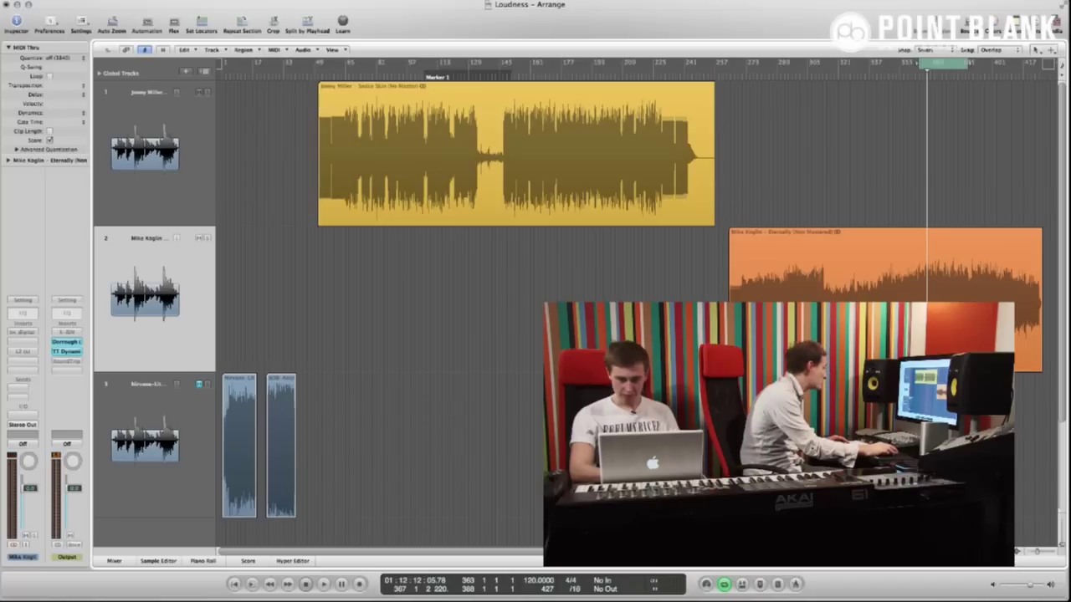
pyautogui.click(887, 272)
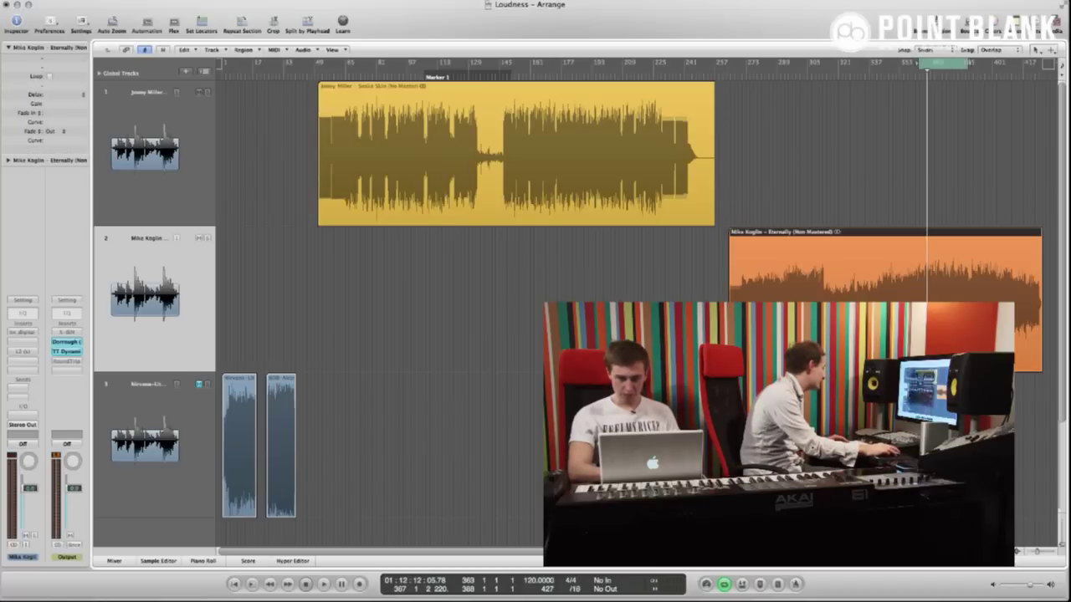
pyautogui.press('v')
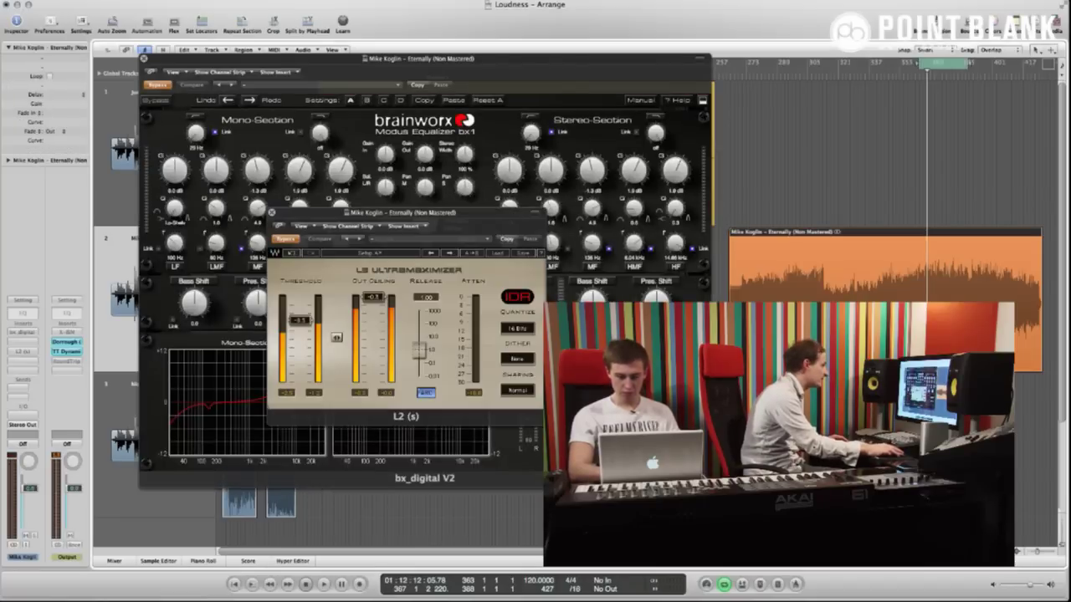
pyautogui.moveTo(405, 212); pyautogui.dragTo(907, 46)
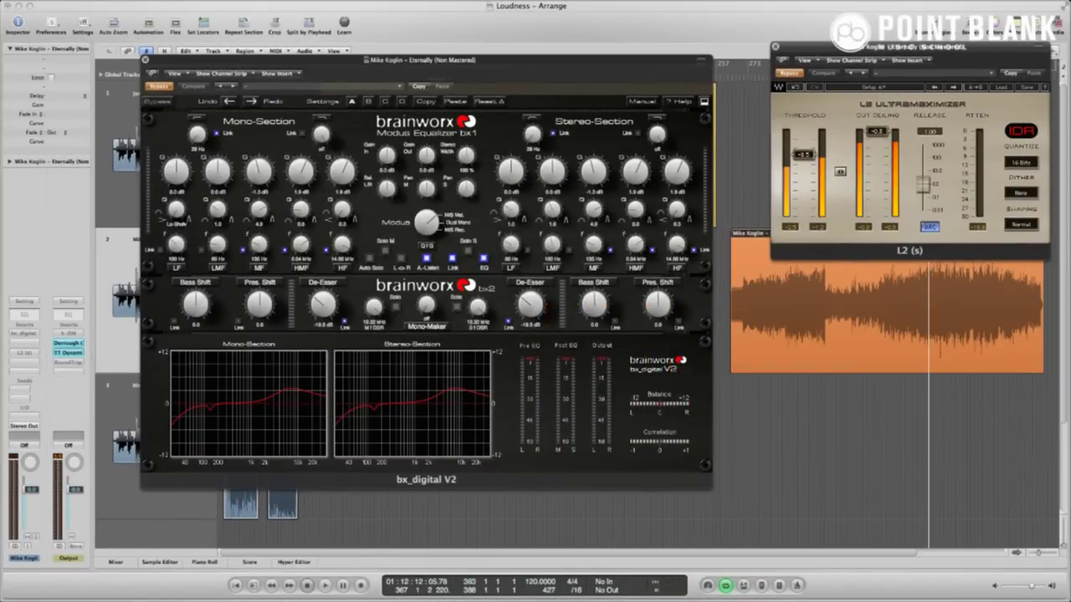
# Activate the bx_digital V2 equalizer and compare its bypassed and active sound while the cycled section plays, leaving it active
pyautogui.click(159, 86)
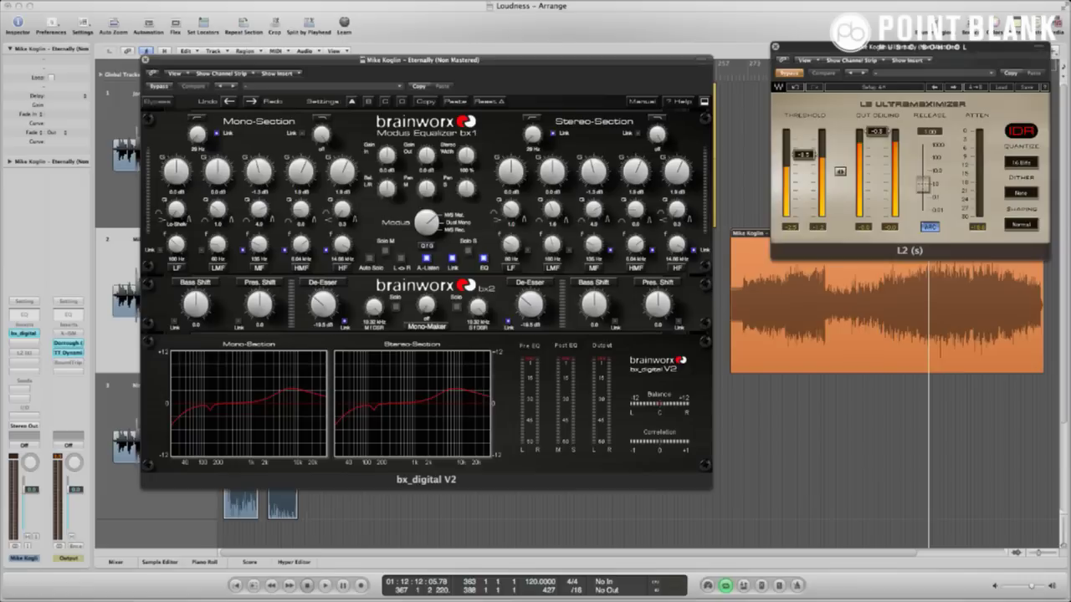
pyautogui.press('space')
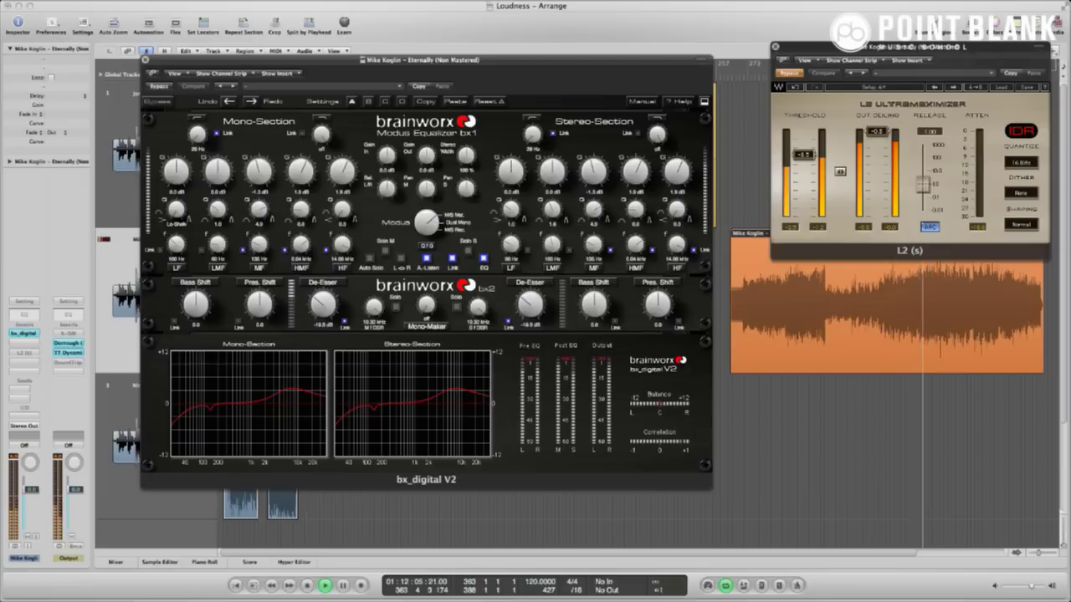
pyautogui.click(159, 86)
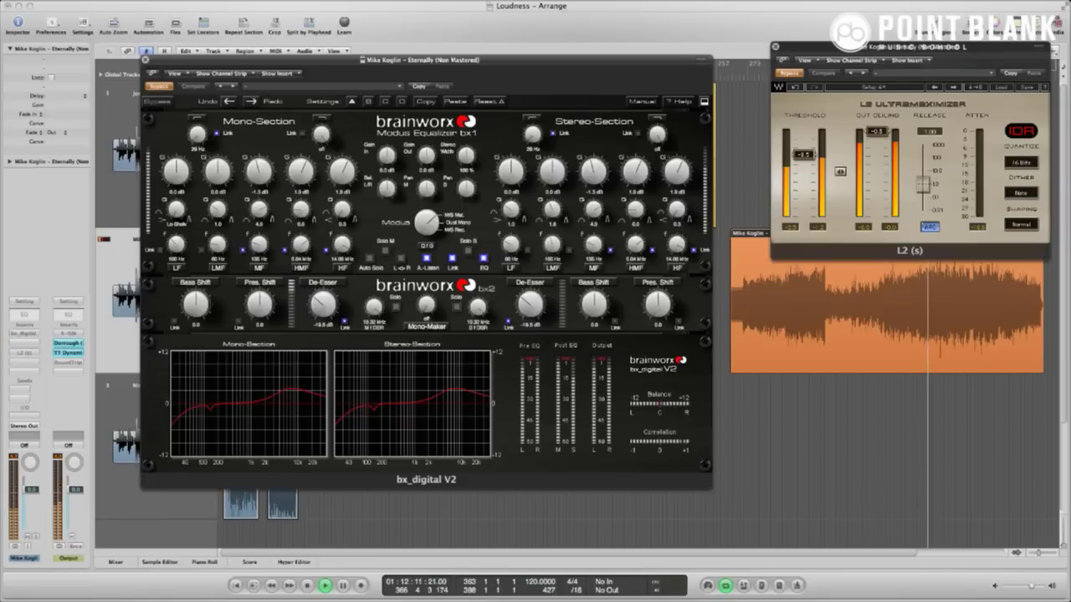
pyautogui.click(159, 86)
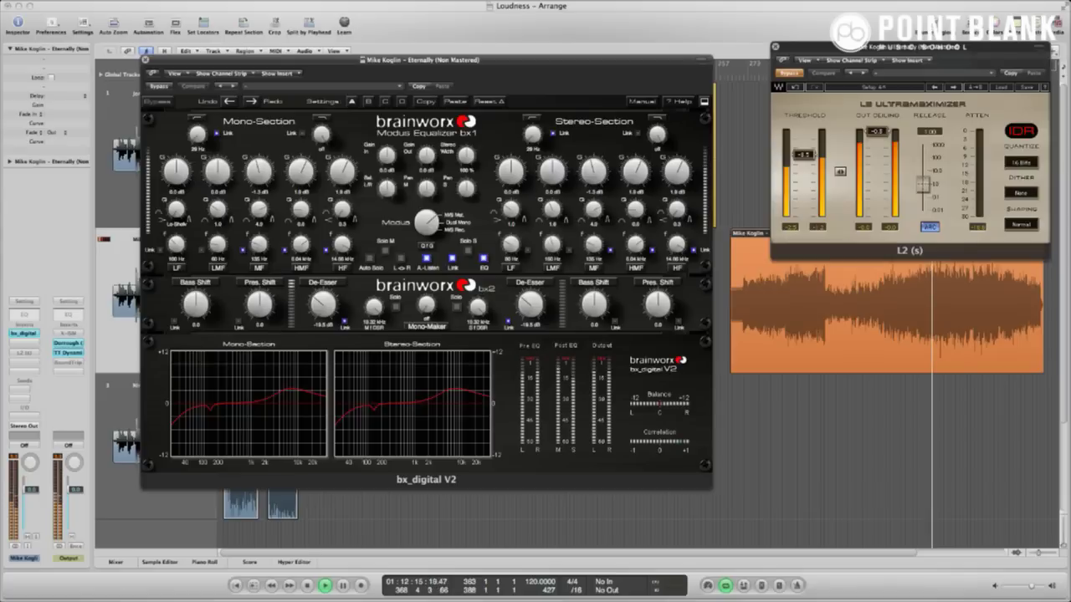
pyautogui.press('space')
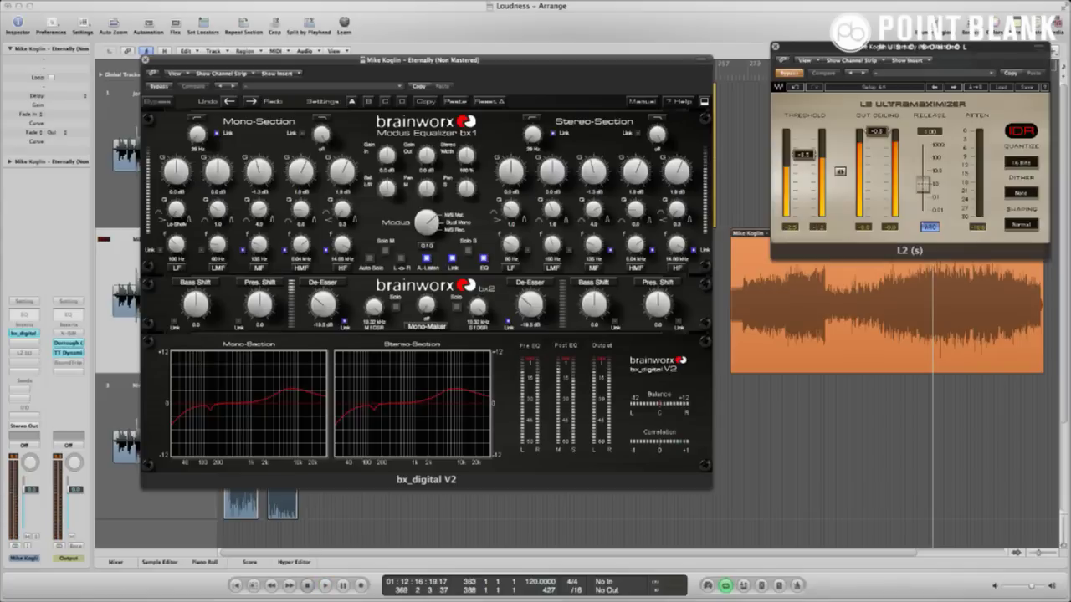
# Activate the L2 Ultramaximizer, close the bx_digital V2 window, and play the cycled section through the limiter
pyautogui.click(789, 72)
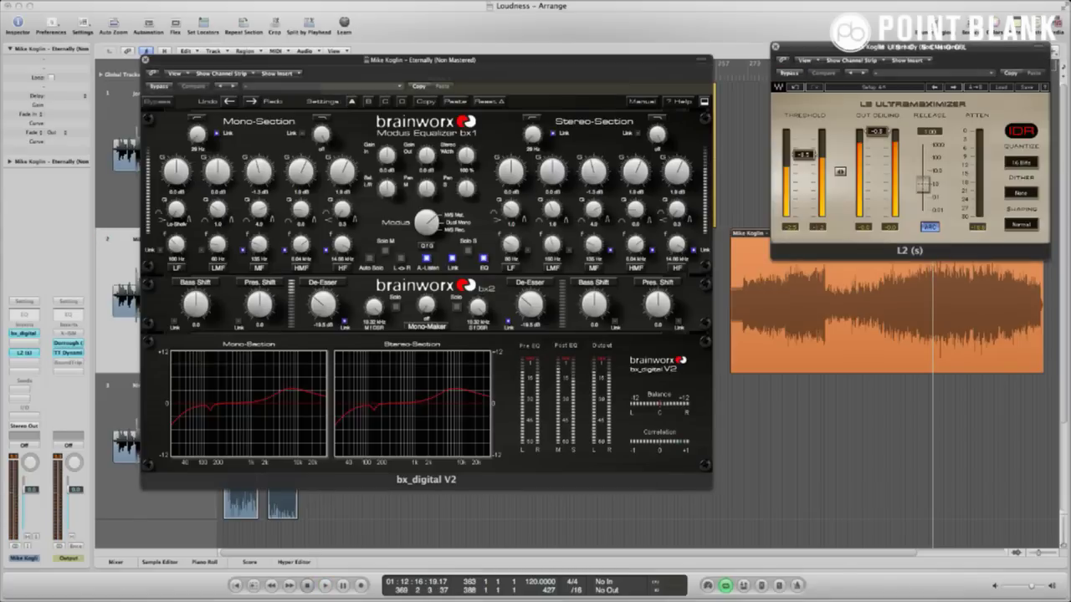
pyautogui.click(145, 61)
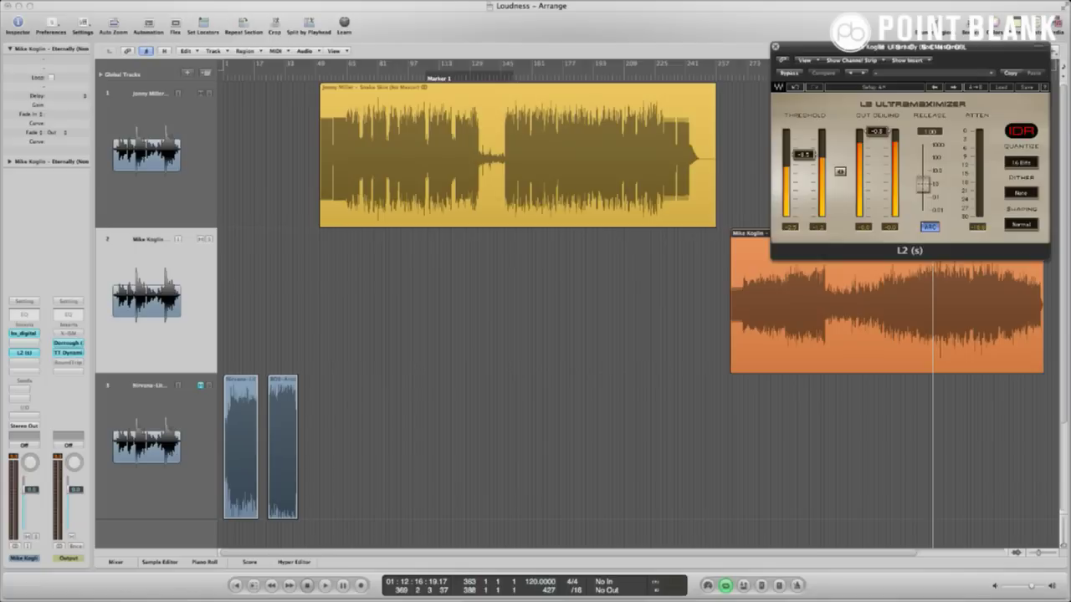
pyautogui.moveTo(909, 47); pyautogui.dragTo(465, 253)
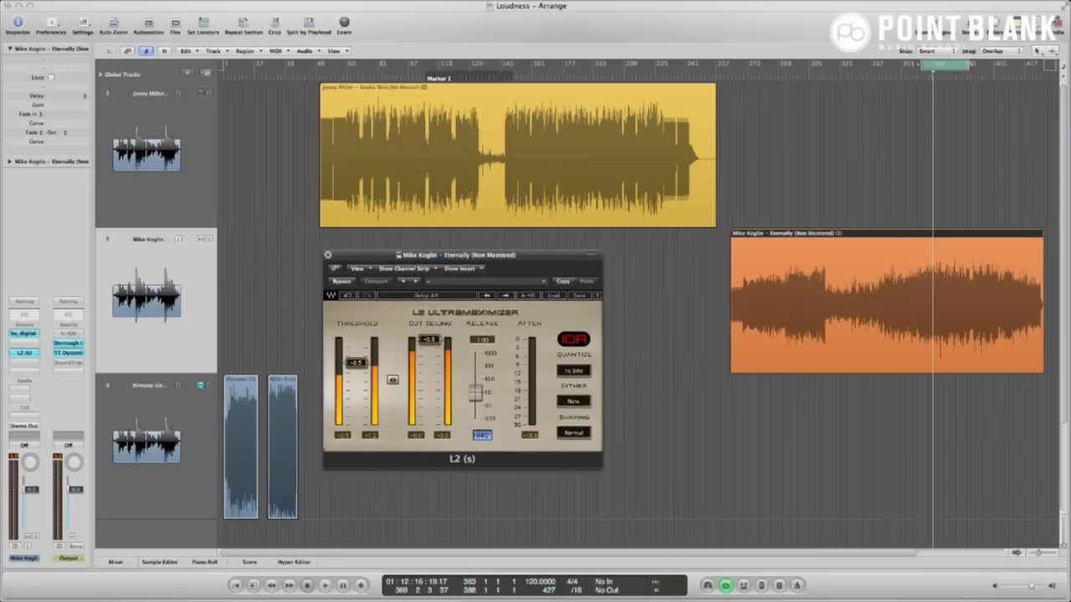
pyautogui.press('space')
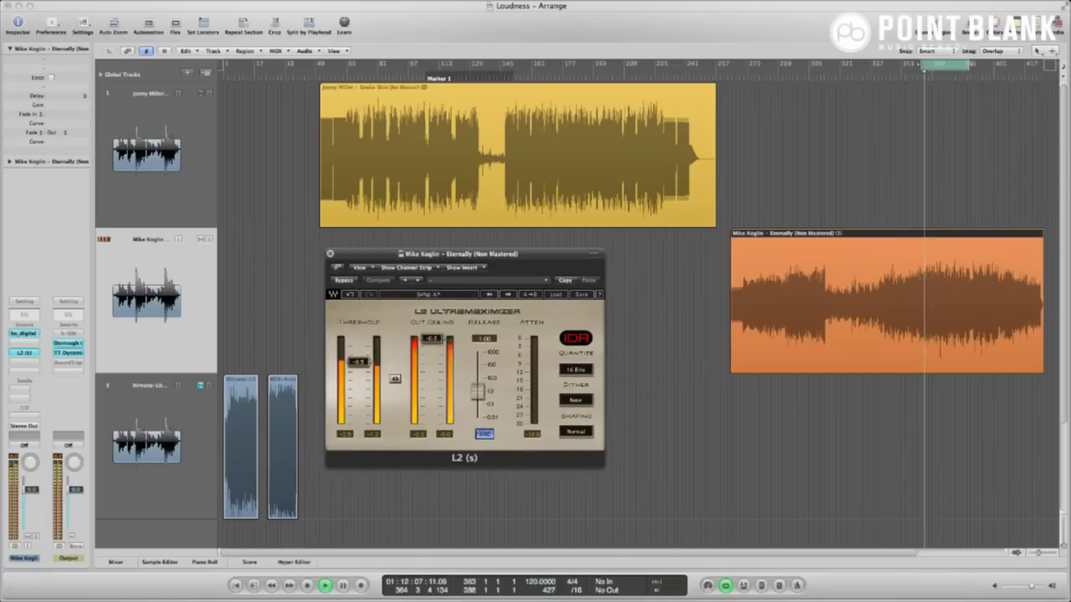
# Open the TT Dynamic Range Meter and Dorrough meter from the output channel, stop playback, and arrange both windows on either side of L2
pyautogui.doubleClick(69, 353)
pyautogui.doubleClick(69, 343)
pyautogui.press('space')
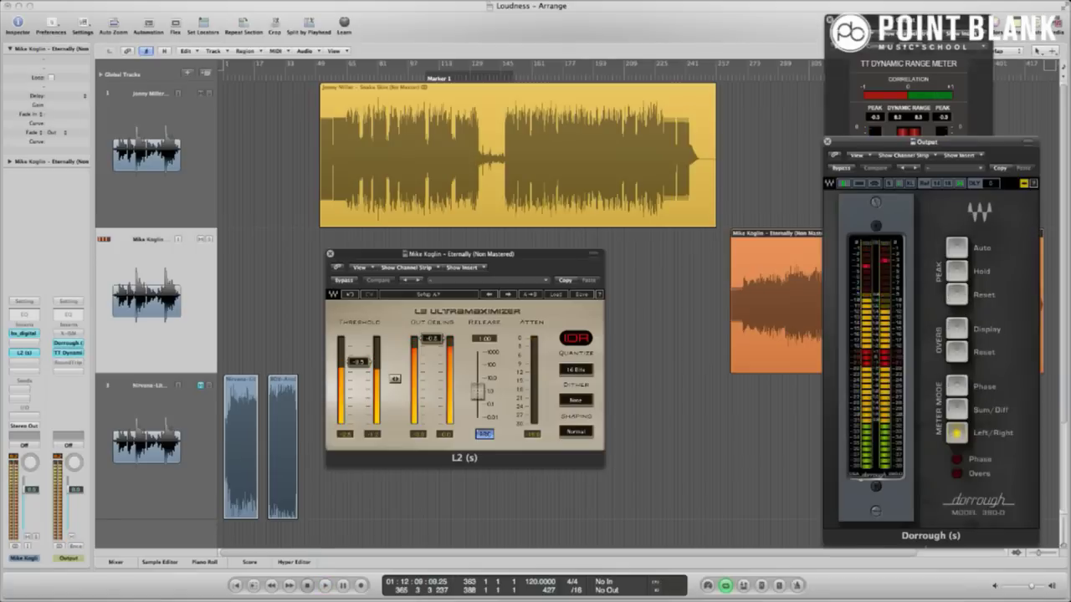
pyautogui.moveTo(895, 142); pyautogui.dragTo(661, 70)
pyautogui.moveTo(460, 253); pyautogui.dragTo(403, 15)
pyautogui.moveTo(695, 68); pyautogui.dragTo(115, 7)
pyautogui.moveTo(908, 20); pyautogui.dragTo(629, 11)
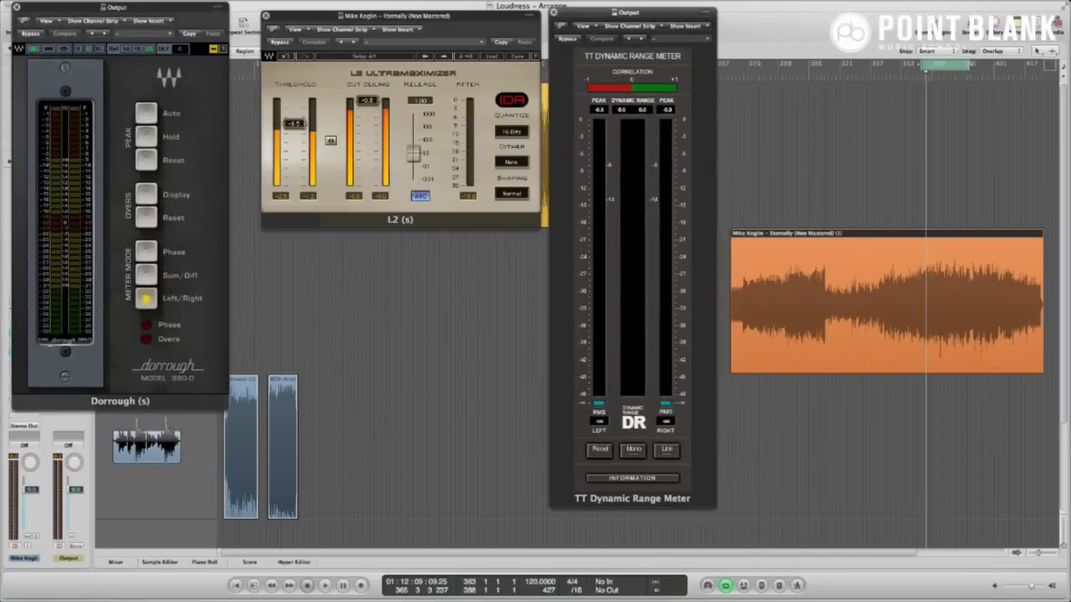
pyautogui.moveTo(402, 16); pyautogui.dragTo(378, 6)
pyautogui.moveTo(627, 12); pyautogui.dragTo(596, 5)
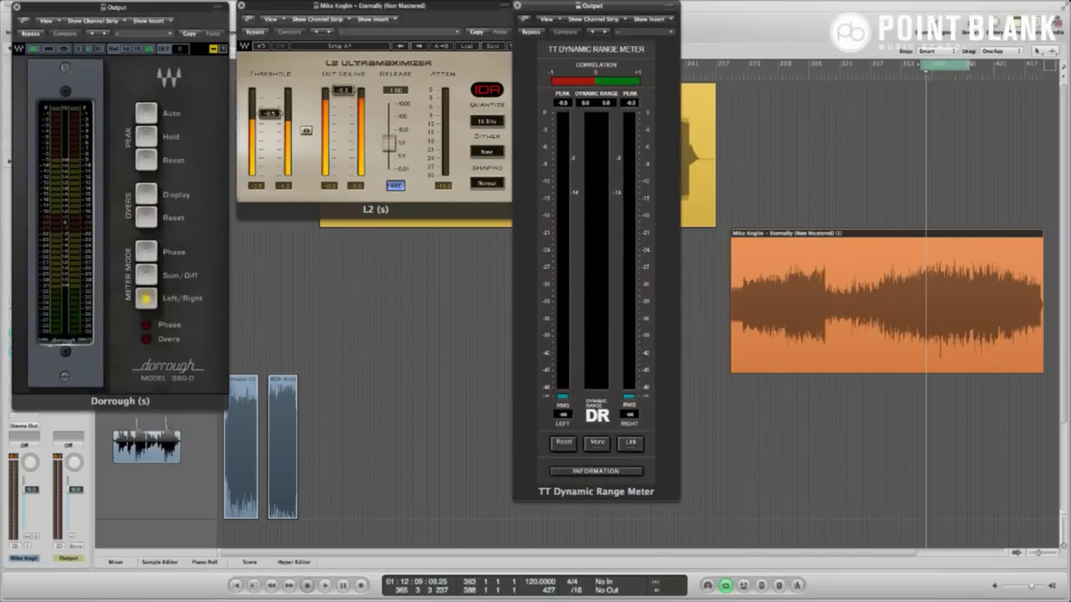
# Play the cycled section through L2 and examine its loudness and attenuation on the plug-in meters, keeping the meter windows clear of each other
pyautogui.press('space')
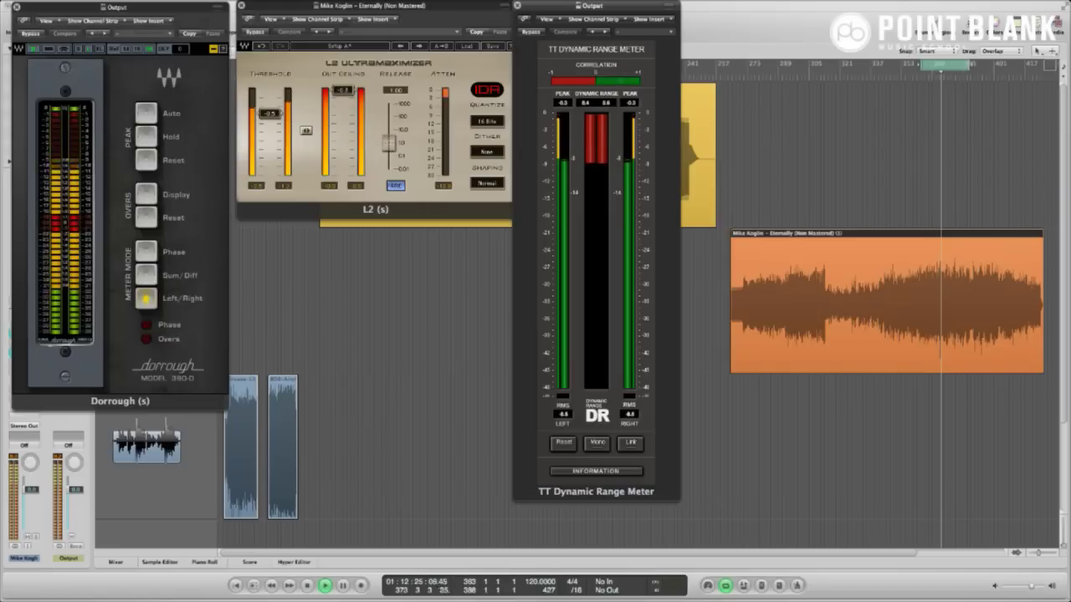
pyautogui.press('XF86AudioLowerVolume')
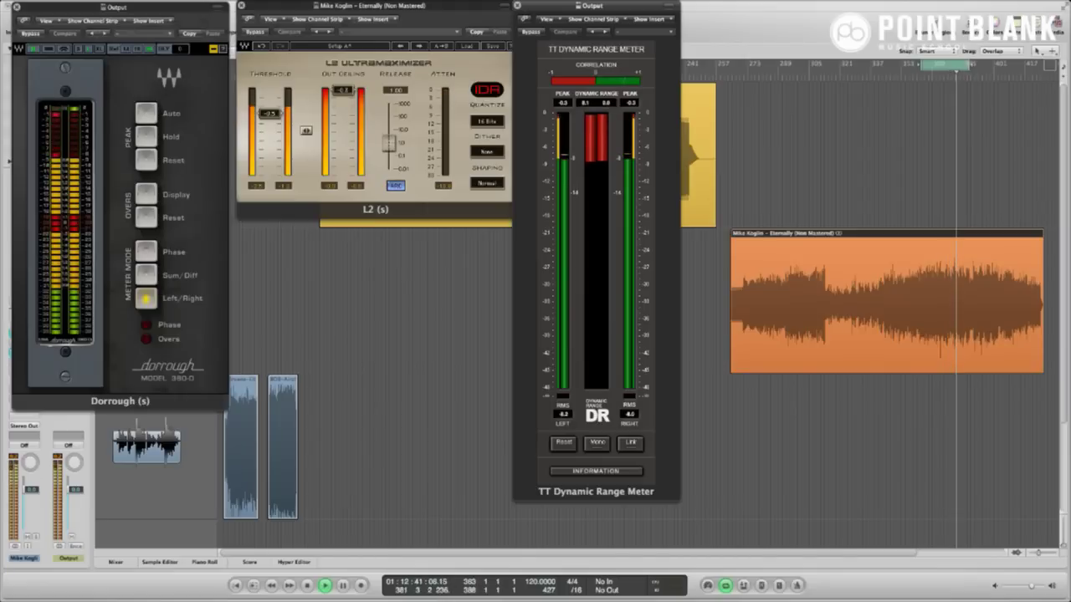
pyautogui.moveTo(595, 5); pyautogui.dragTo(814, 5)
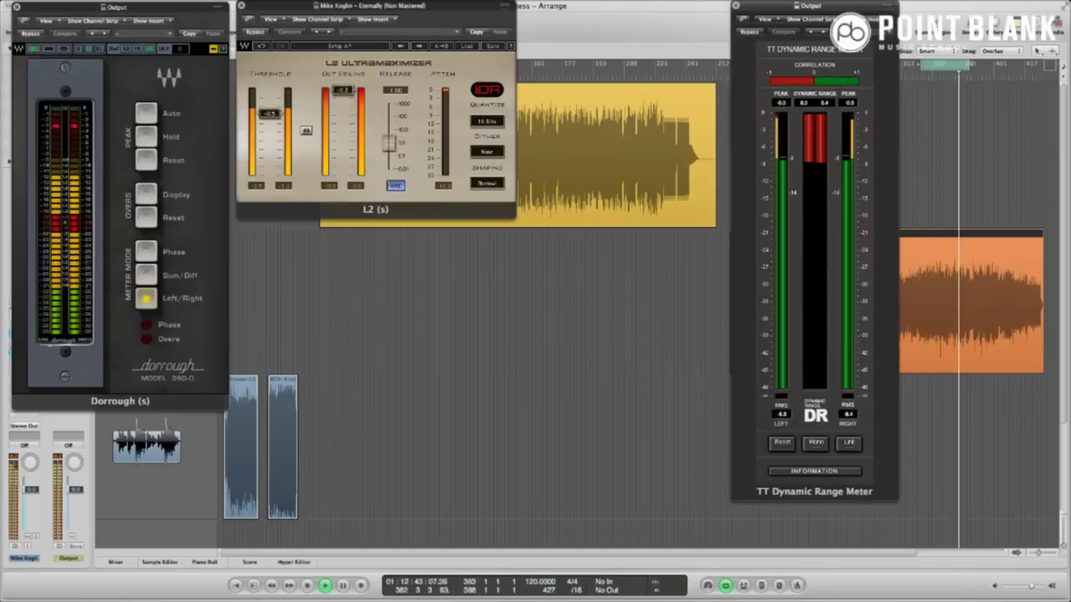
pyautogui.press('space')
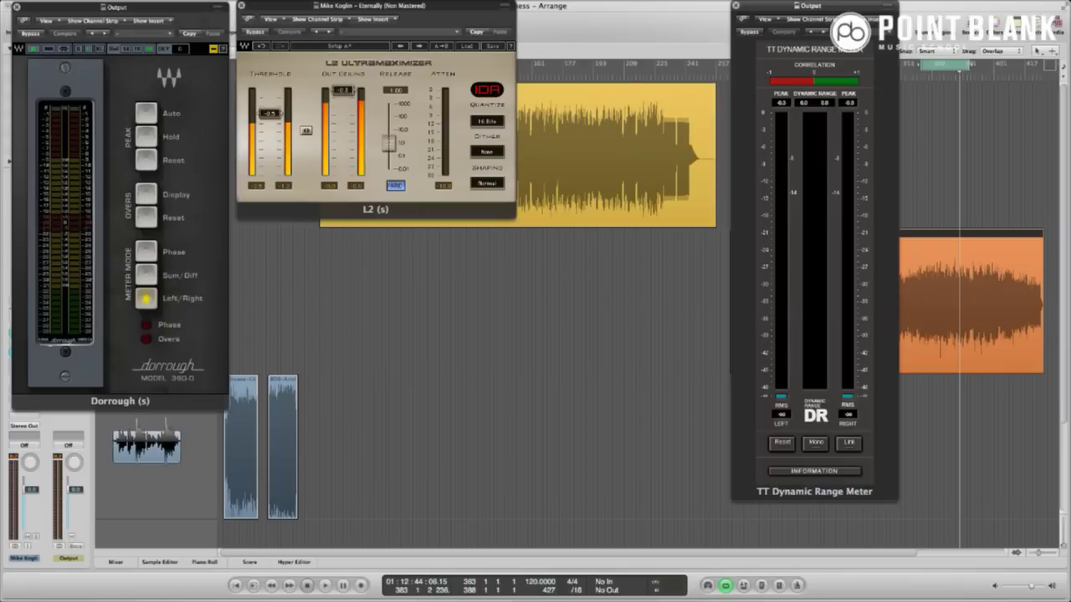
pyautogui.moveTo(375, 6); pyautogui.dragTo(489, 27)
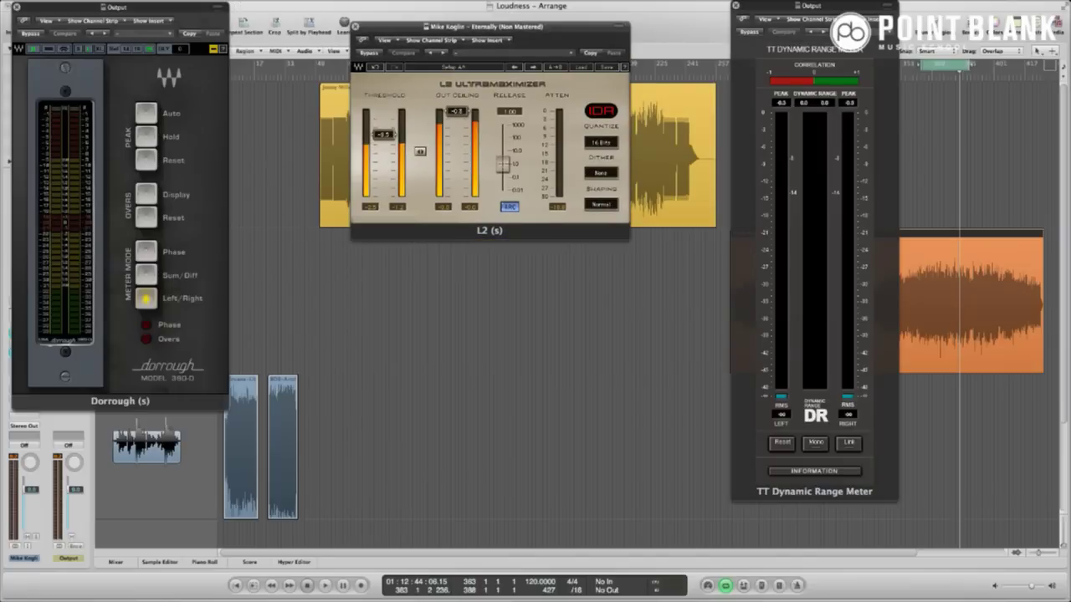
pyautogui.press('space')
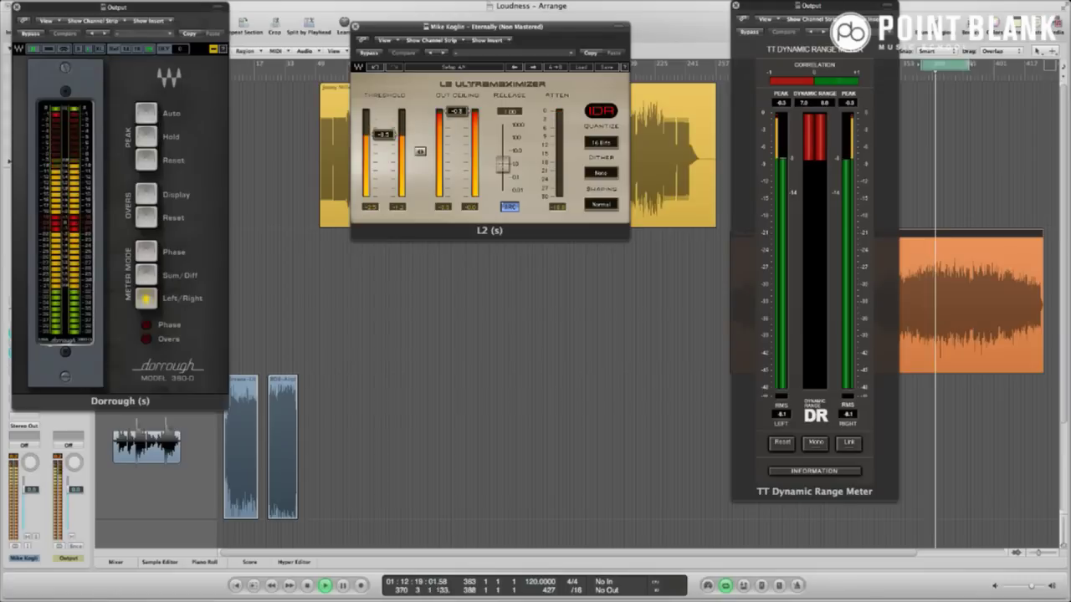
# Play the second blue reference clip on the third track from about bar 30 and examine its loudness on both output meters
pyautogui.moveTo(120, 7); pyautogui.dragTo(570, 54)
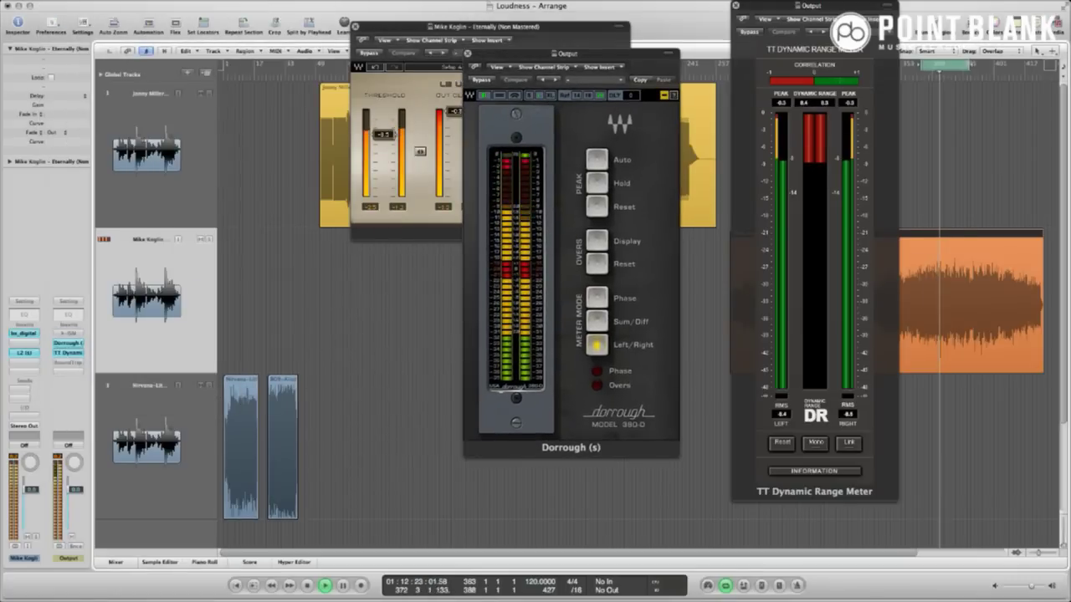
pyautogui.click(277, 75)
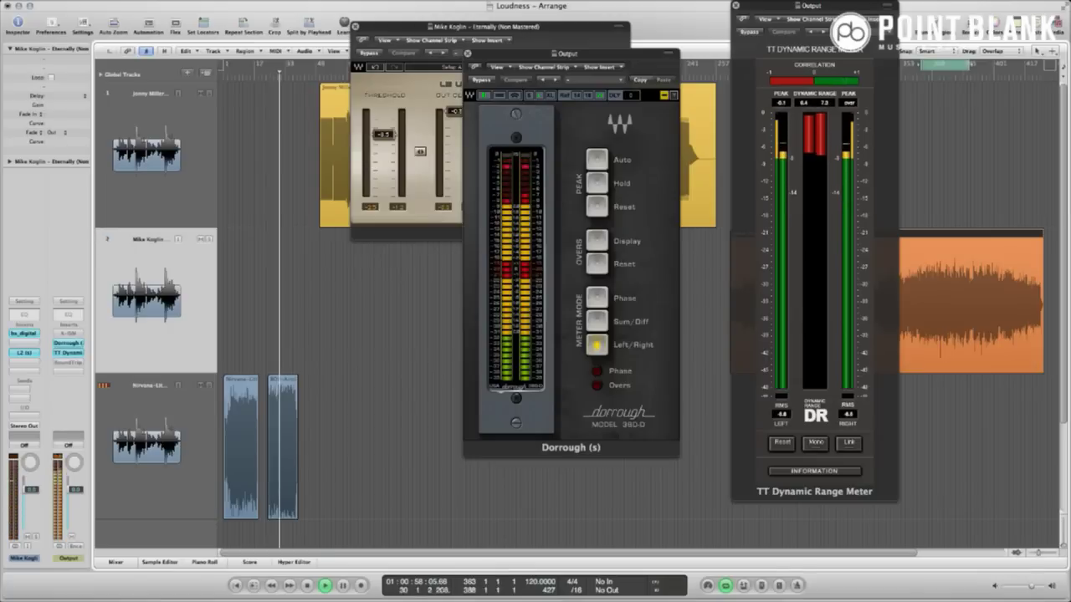
pyautogui.moveTo(567, 54); pyautogui.dragTo(146, 11)
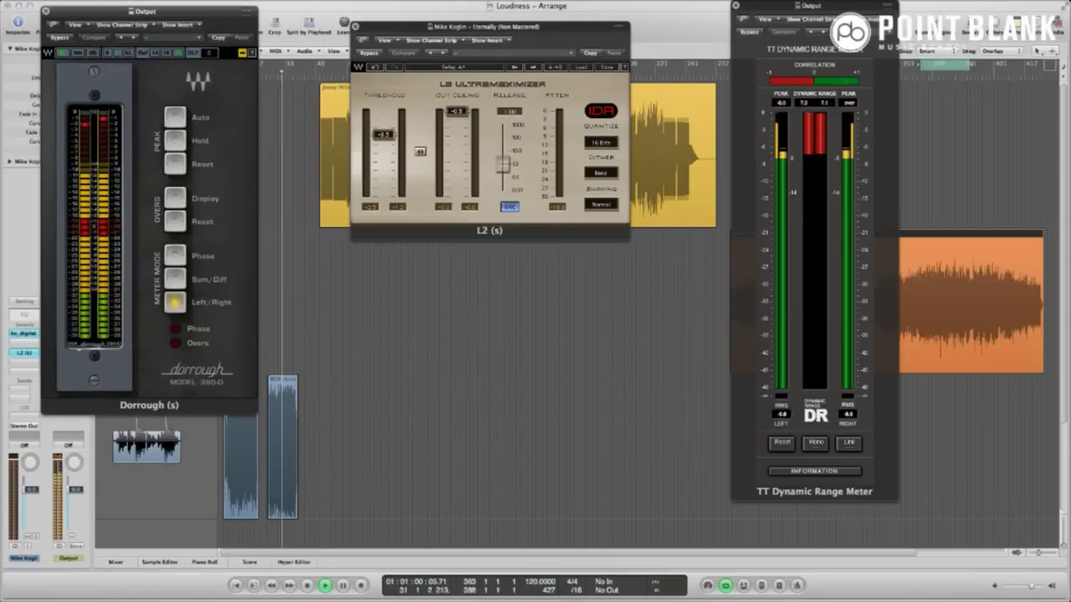
# Replay the cycled Eternally section to compare its loudness with the reference clip, stop playback, and close the Dorrough meter
pyautogui.press('space')
pyautogui.press('space')
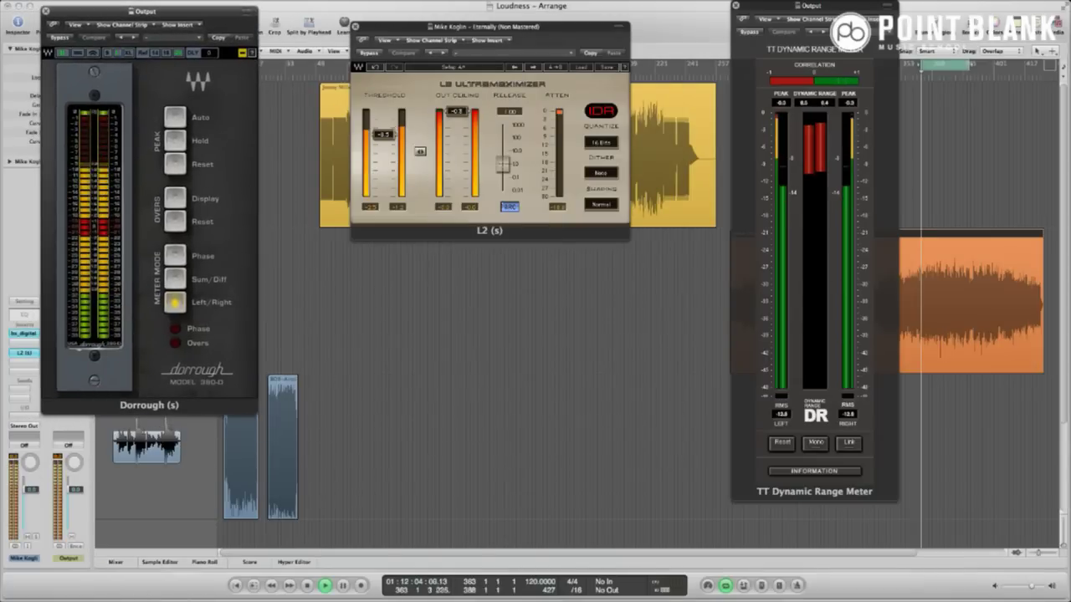
pyautogui.moveTo(149, 11); pyautogui.dragTo(375, 31)
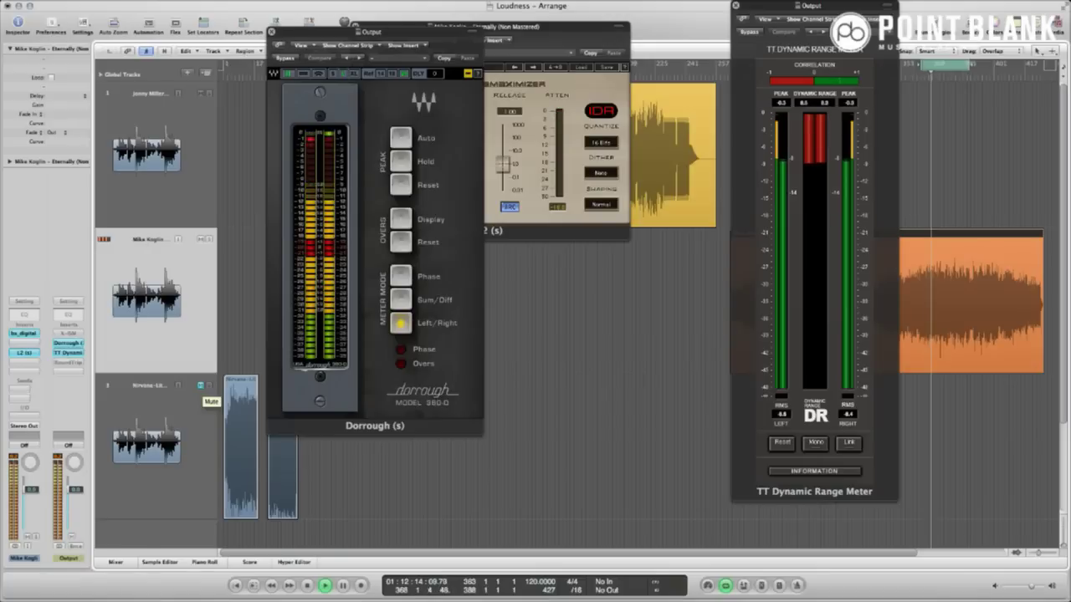
pyautogui.press('space')
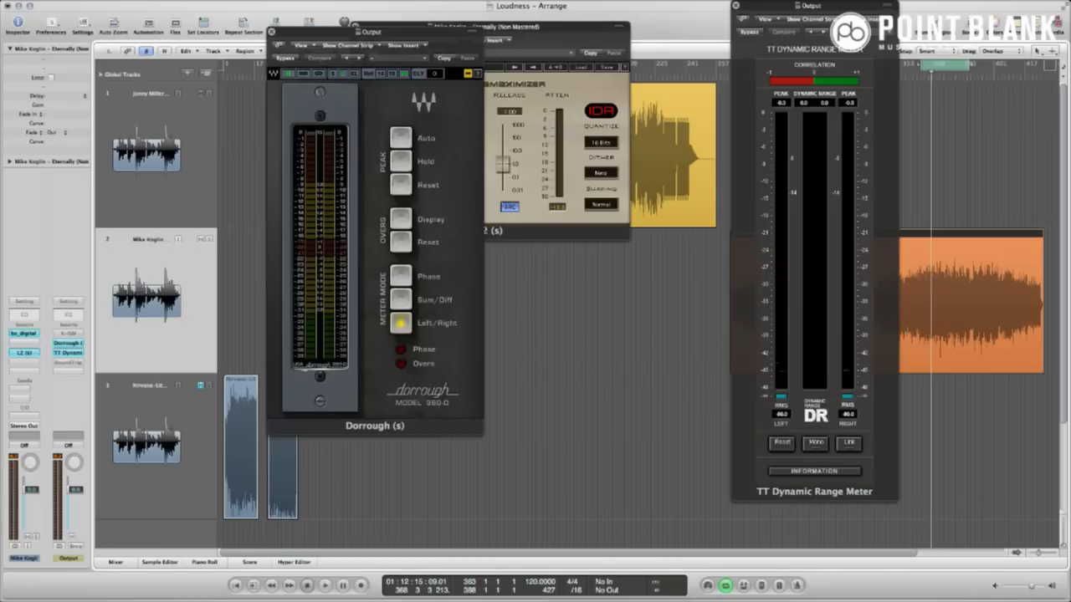
pyautogui.click(272, 32)
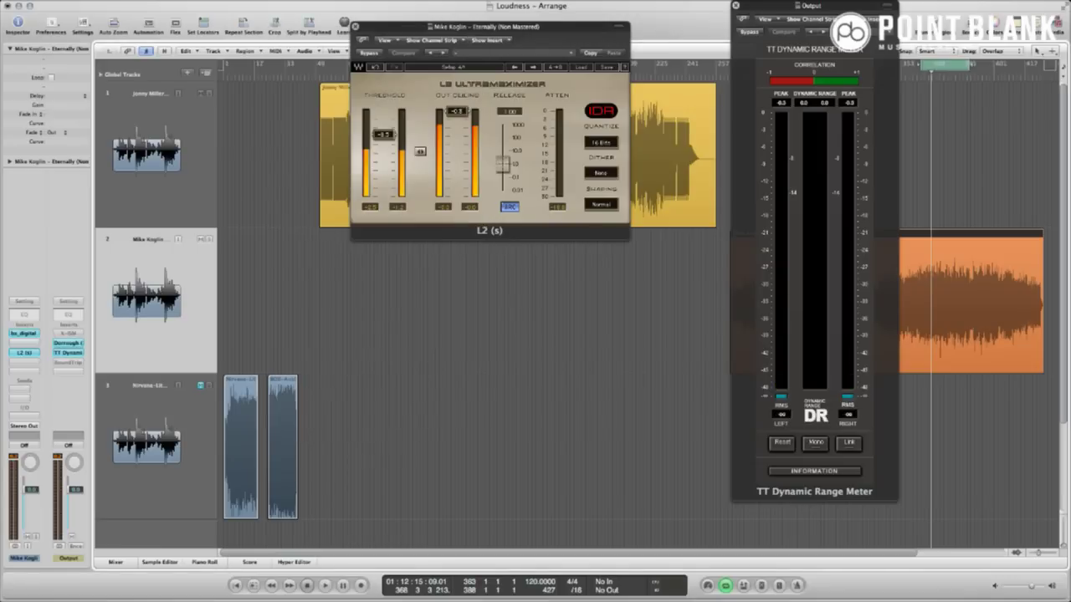
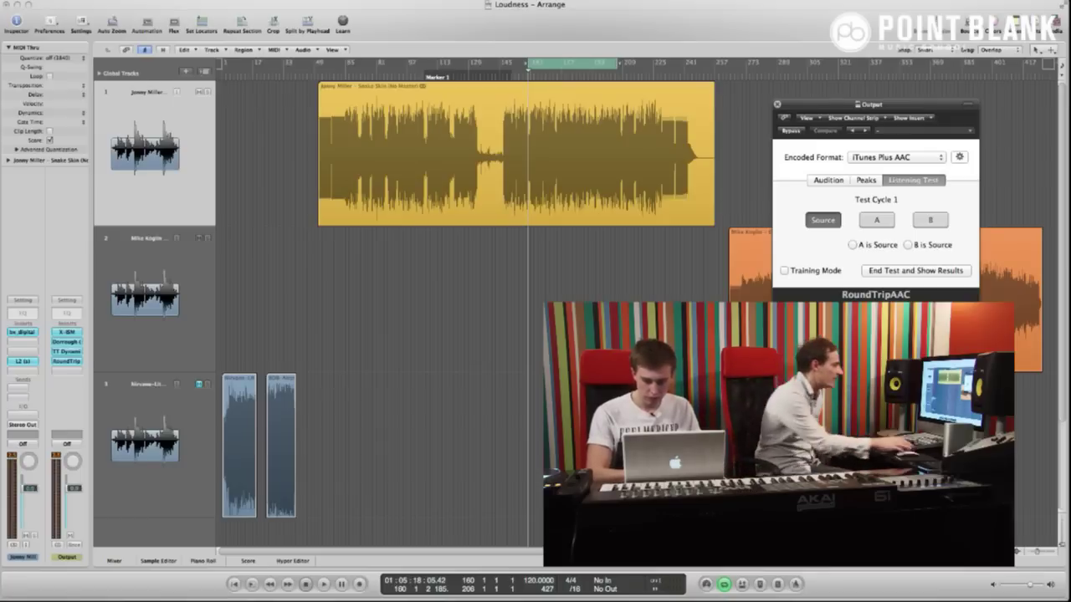
# Switch RoundTripAAC from the listening test to its Audition view, and close the plug-in window
pyautogui.click(828, 180)
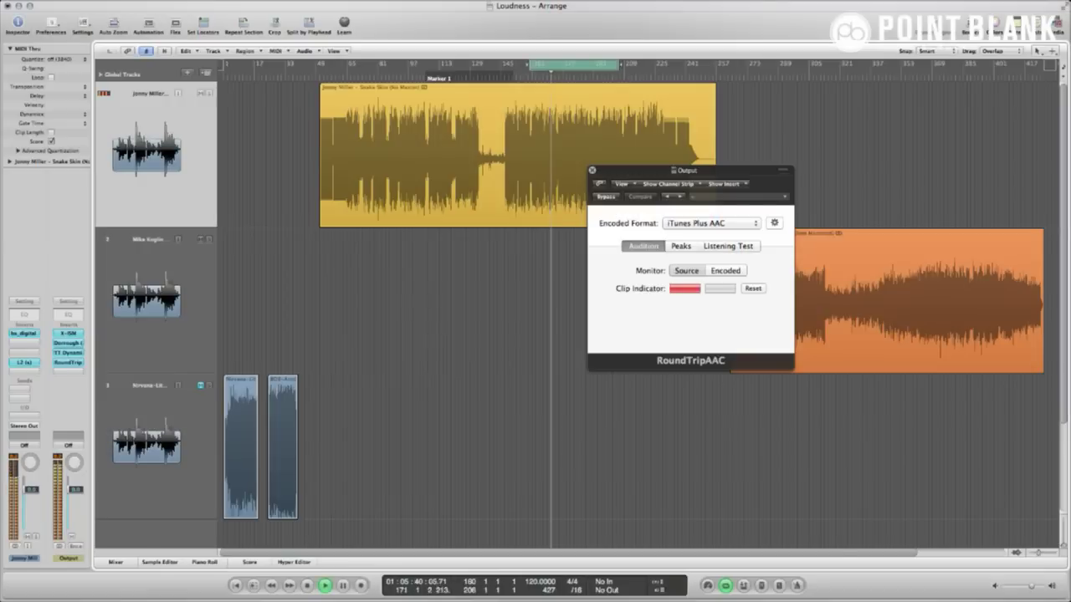
pyautogui.press('super+w')
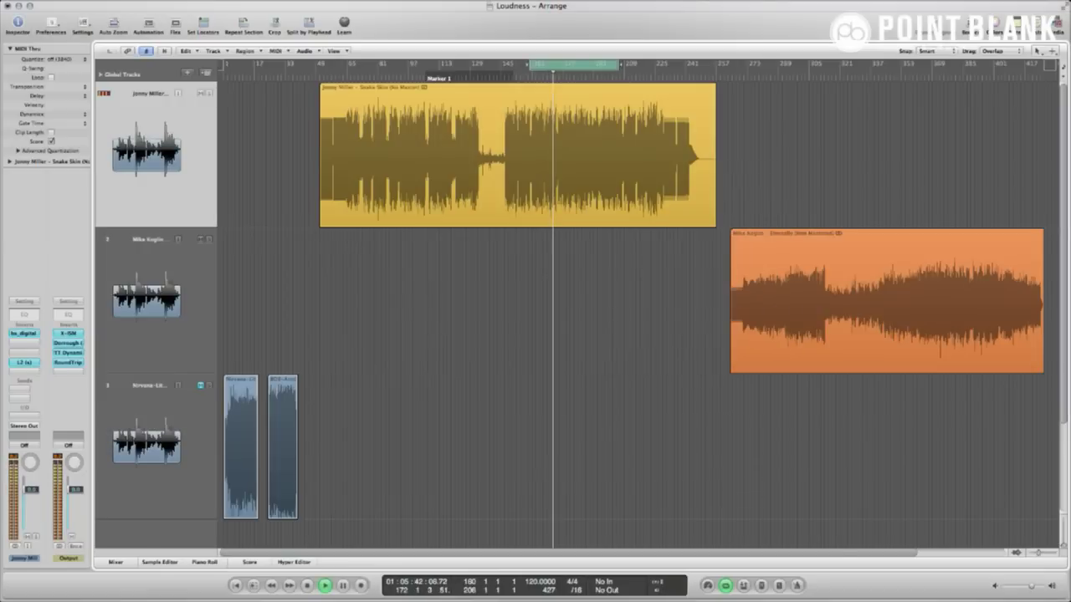
# Open the output channel's X-ISM inter-sample meter and TT Dynamic Range Meter, and place them side by side during playback
pyautogui.doubleClick(69, 334)
pyautogui.moveTo(707, 158); pyautogui.dragTo(952, 186)
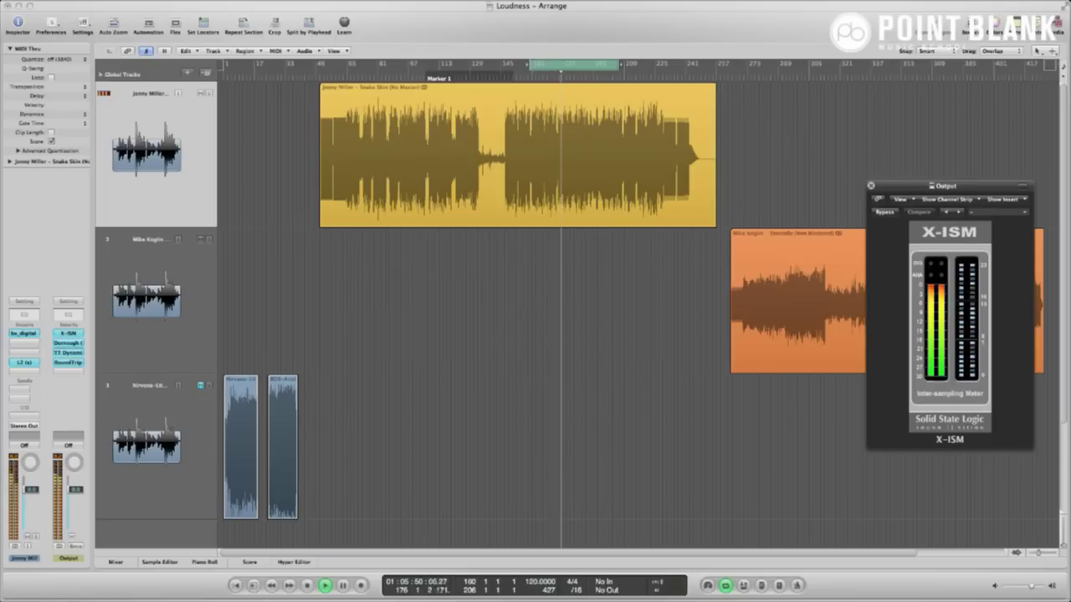
pyautogui.doubleClick(68, 353)
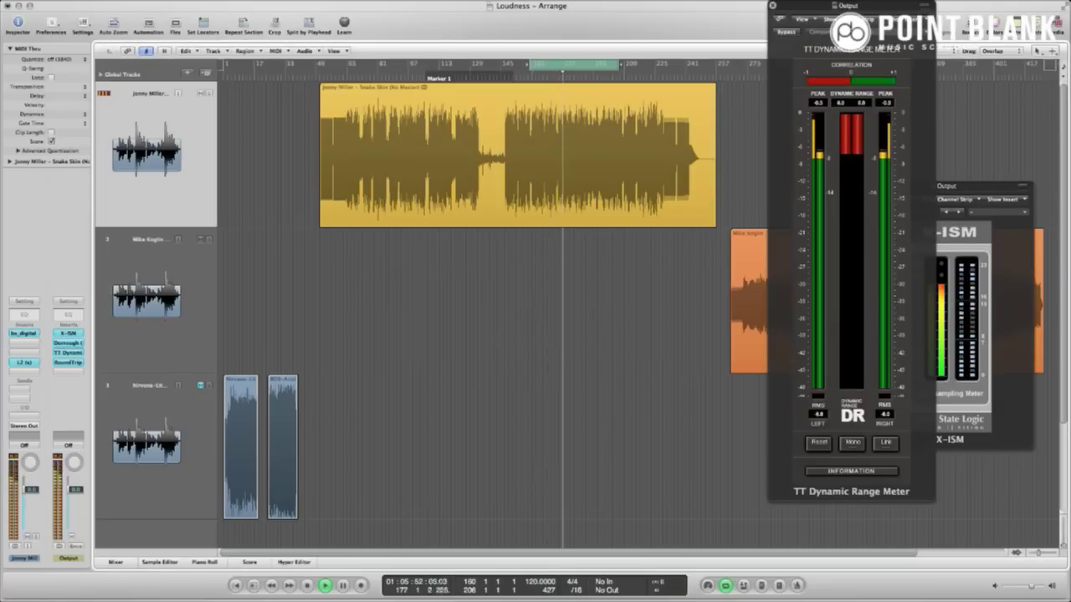
pyautogui.moveTo(848, 6); pyautogui.dragTo(799, 34)
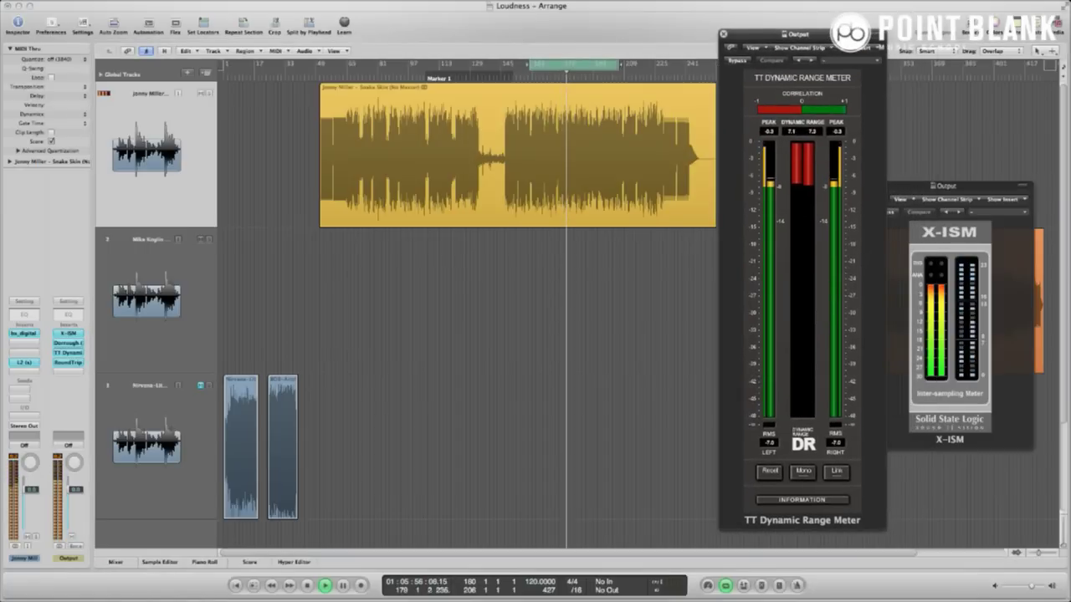
# Close the TT Dynamic Range Meter, then check the output channel's level on the Dorrough meter and close it
pyautogui.click(724, 34)
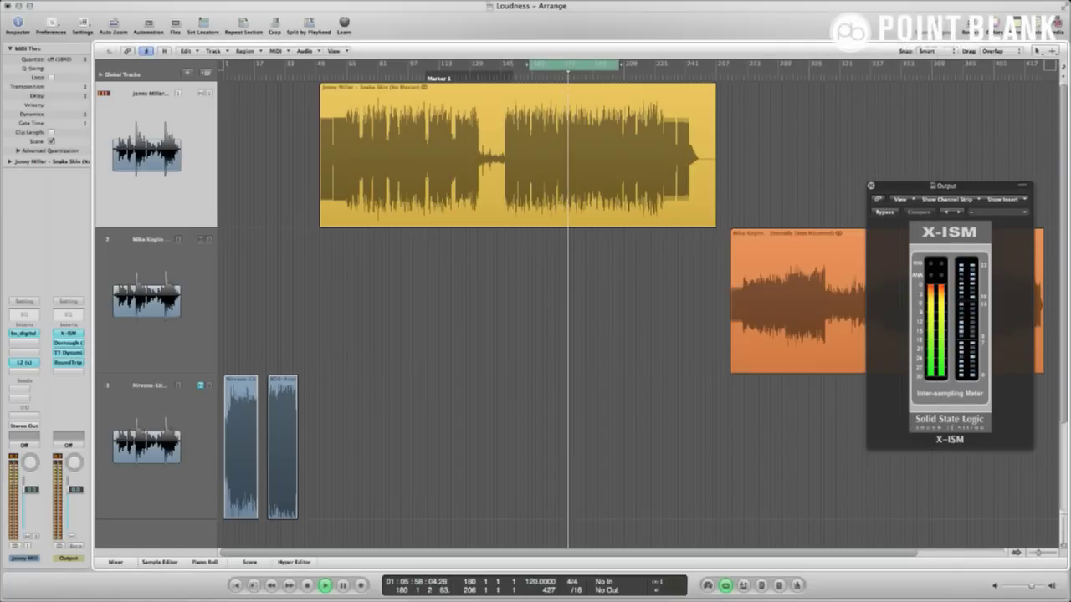
pyautogui.doubleClick(68, 343)
pyautogui.moveTo(368, 32); pyautogui.dragTo(852, 75)
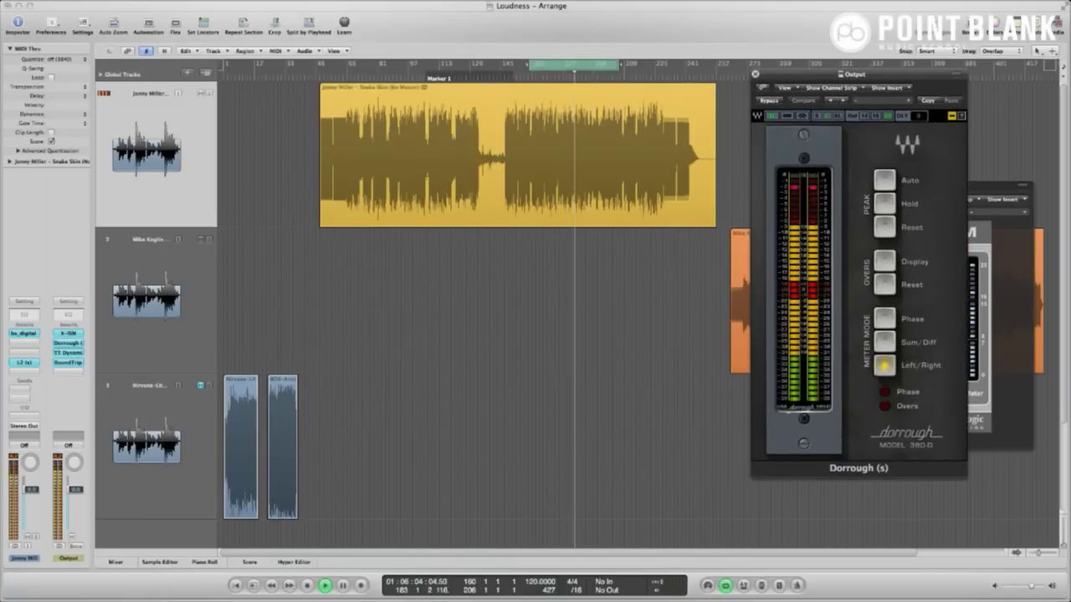
pyautogui.press('super+w')
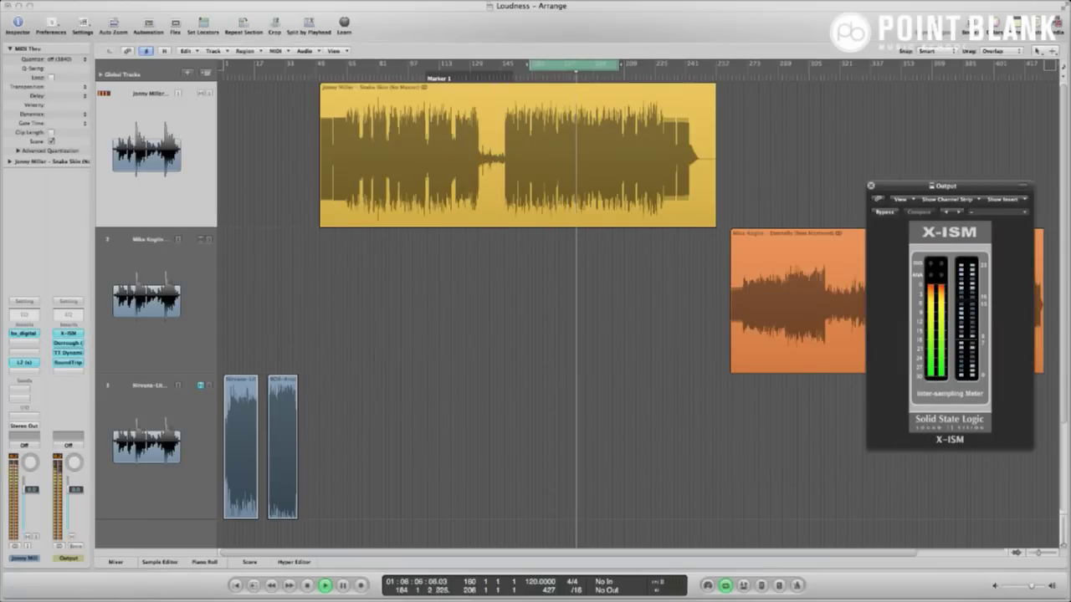
# Open RoundTripAAC on the output channel, place it beside X-ISM, and reset its clip indicator
pyautogui.doubleClick(67, 363)
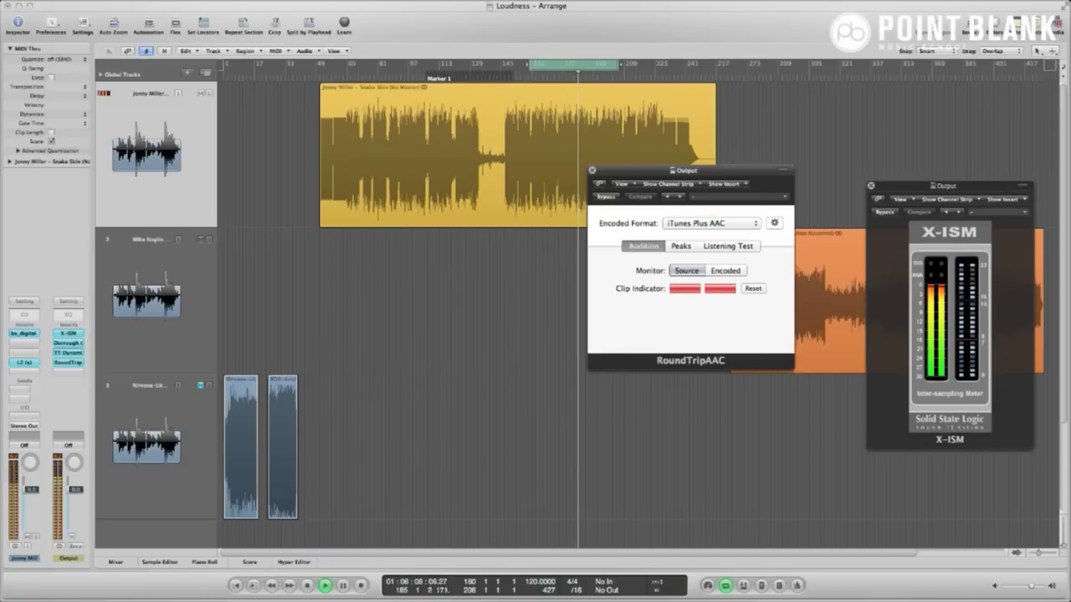
pyautogui.moveTo(711, 171); pyautogui.dragTo(735, 242)
pyautogui.click(777, 360)
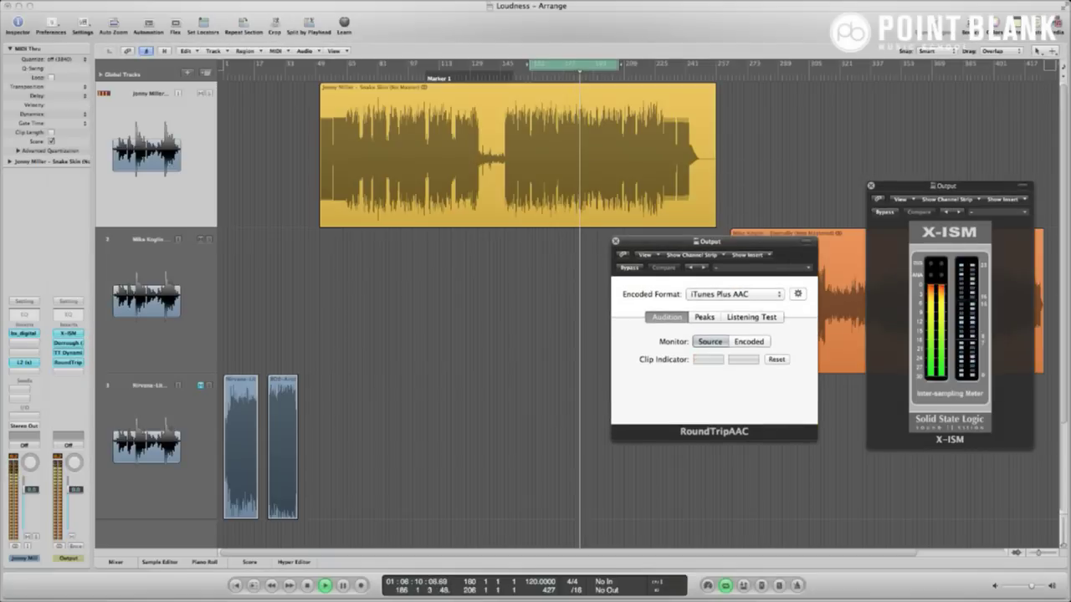
# Examine RoundTripAAC's sample and inter-sample peaks during playback, switch monitoring from source to encoded, and stop playback
pyautogui.click(704, 318)
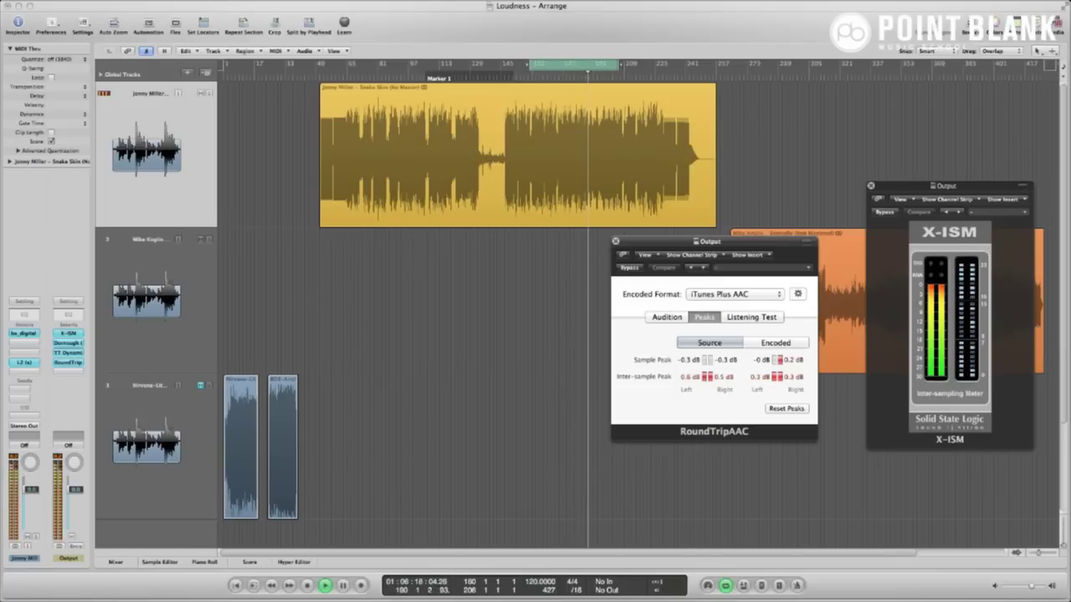
pyautogui.click(776, 343)
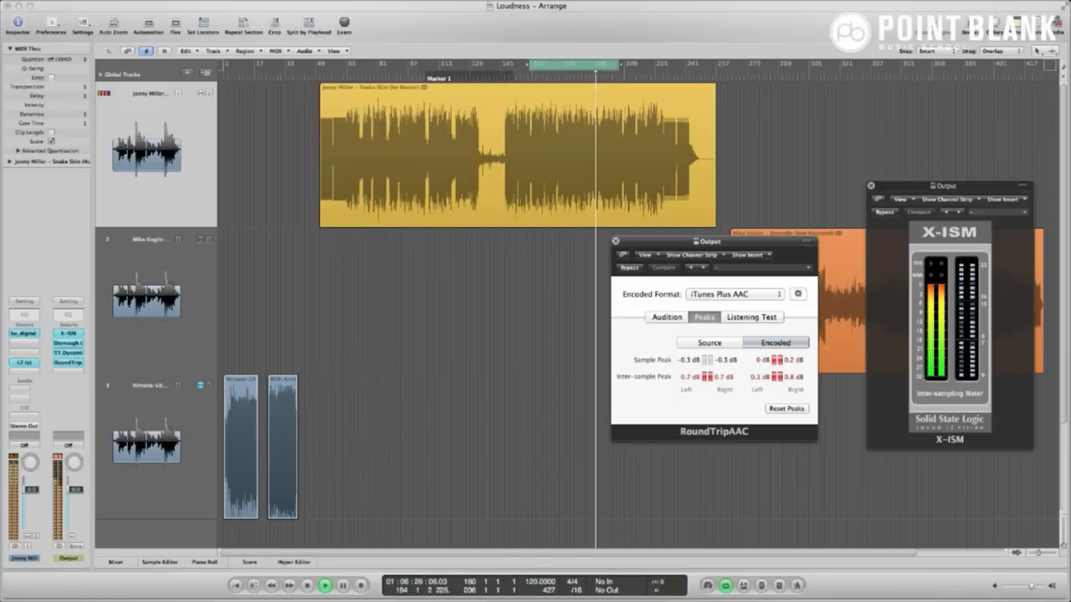
pyautogui.press('space')
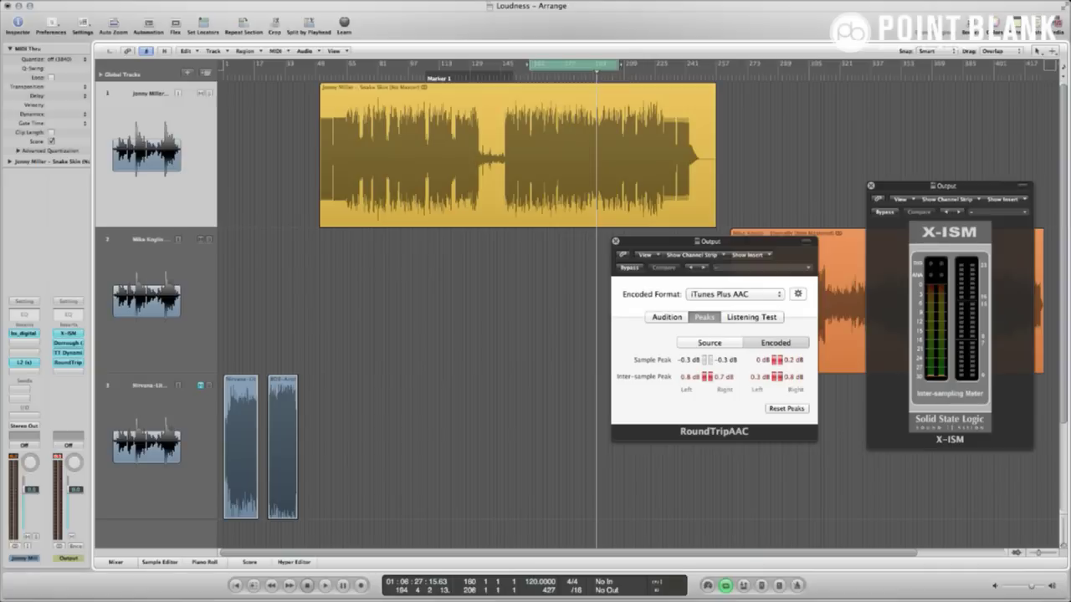
# Replay the cycled section switching from source to encoded, return RoundTripAAC to its Audition view, and stop playback
pyautogui.click(709, 343)
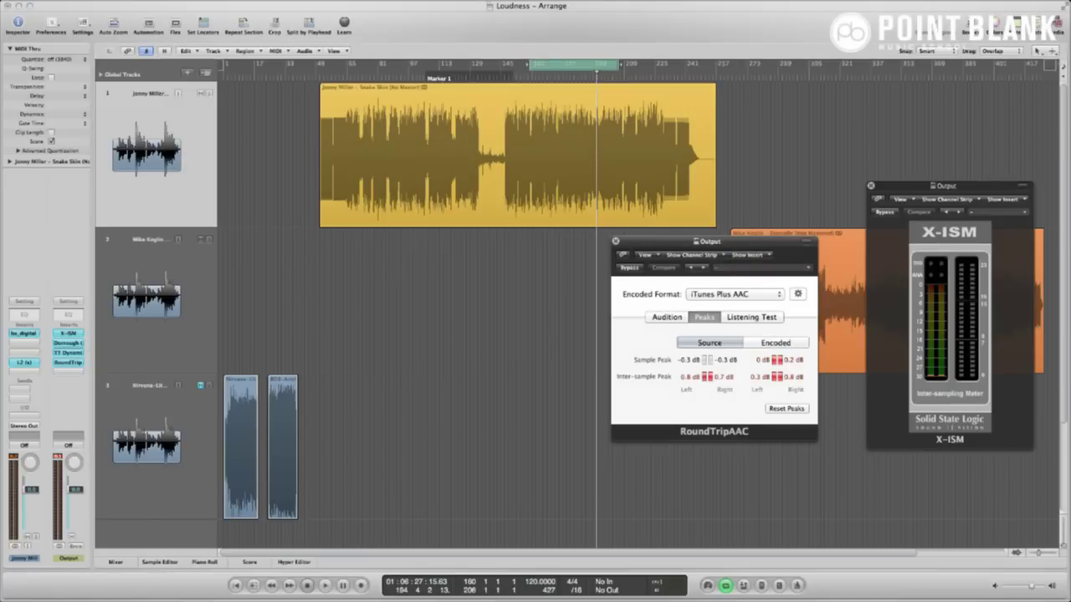
pyautogui.press('space')
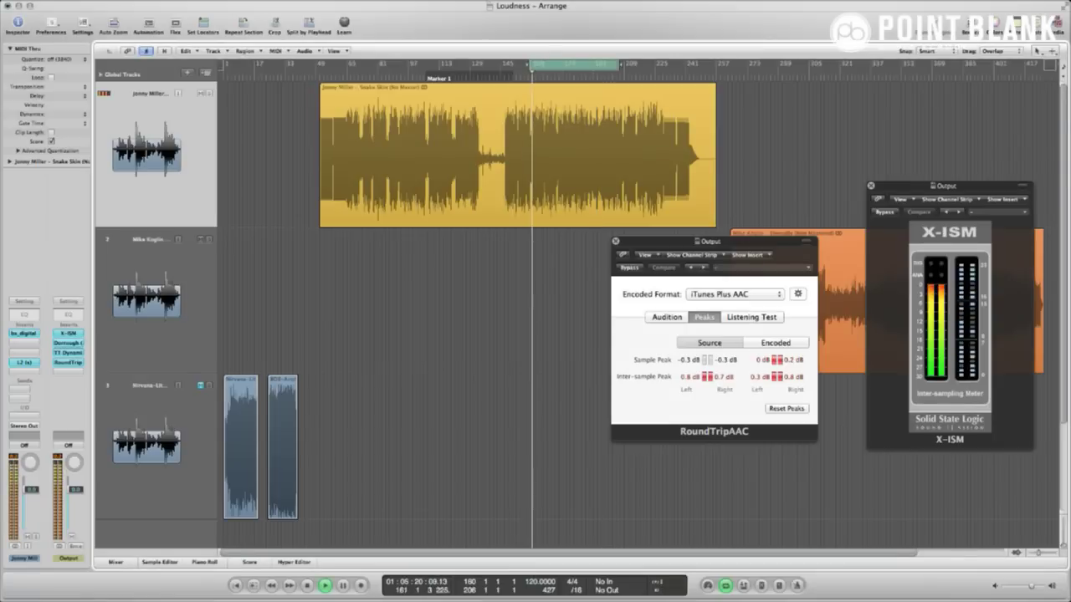
pyautogui.click(775, 343)
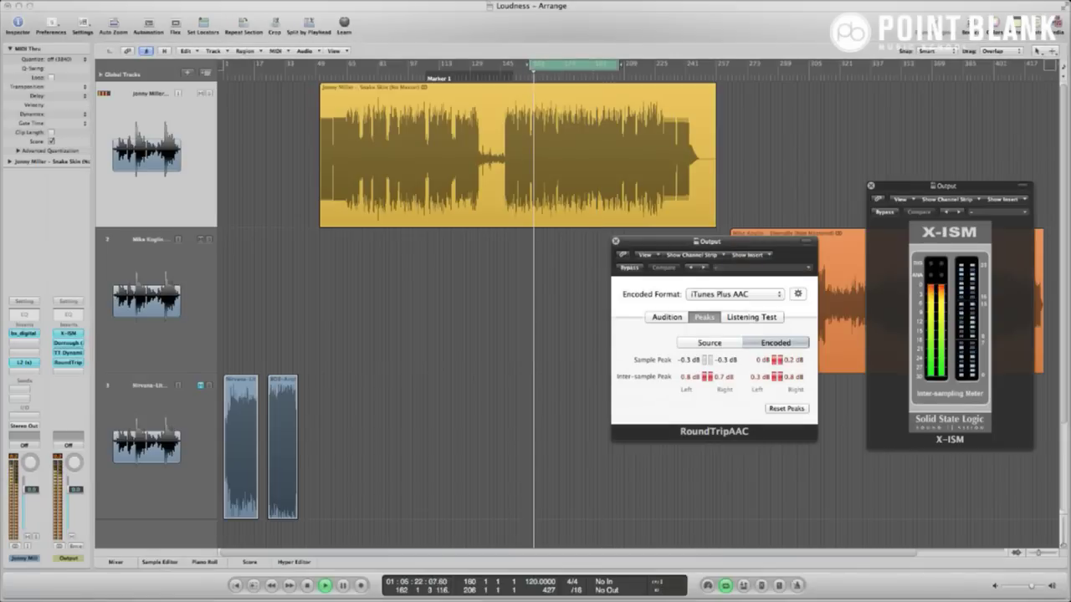
pyautogui.click(666, 318)
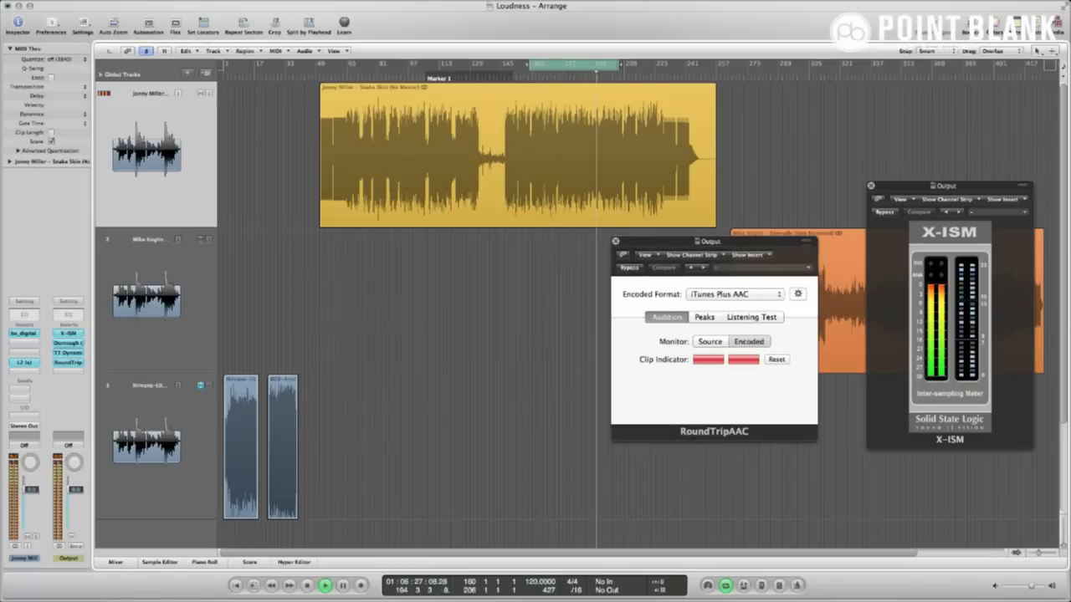
pyautogui.press('space')
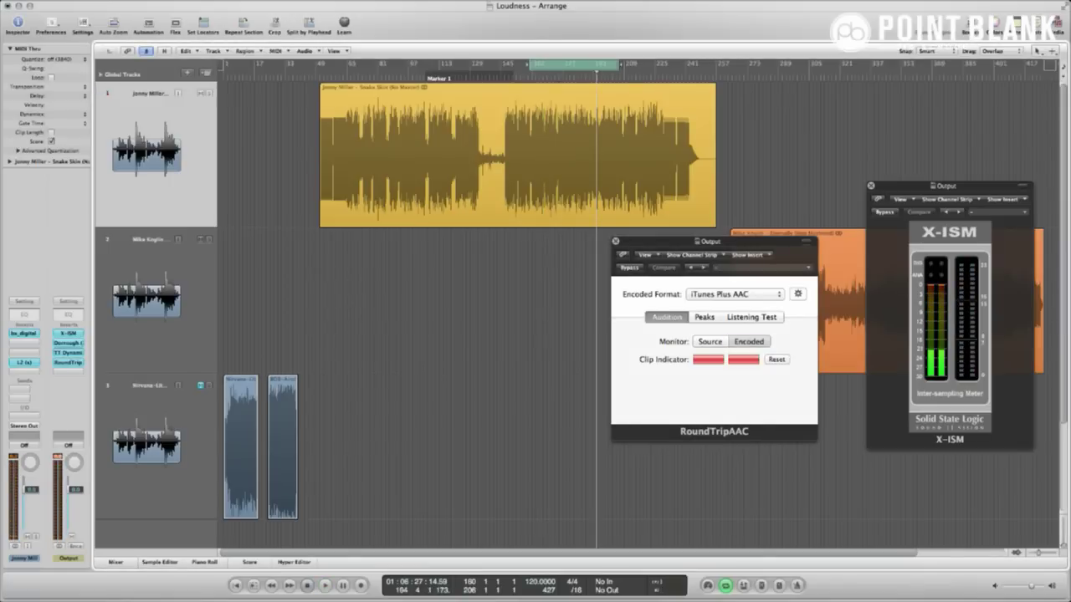
# Set RoundTripAAC to a custom AAC encoder format with Average Bit Rate strategy and a bit rate of 128
pyautogui.click(736, 295)
pyautogui.click(704, 311)
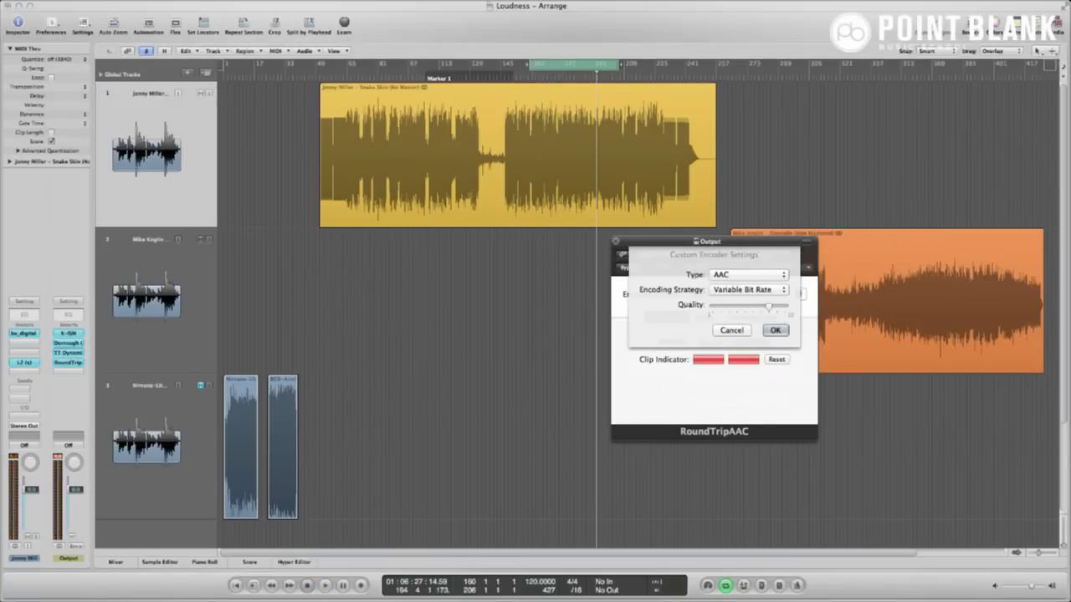
pyautogui.click(744, 274)
pyautogui.click(736, 275)
pyautogui.click(744, 289)
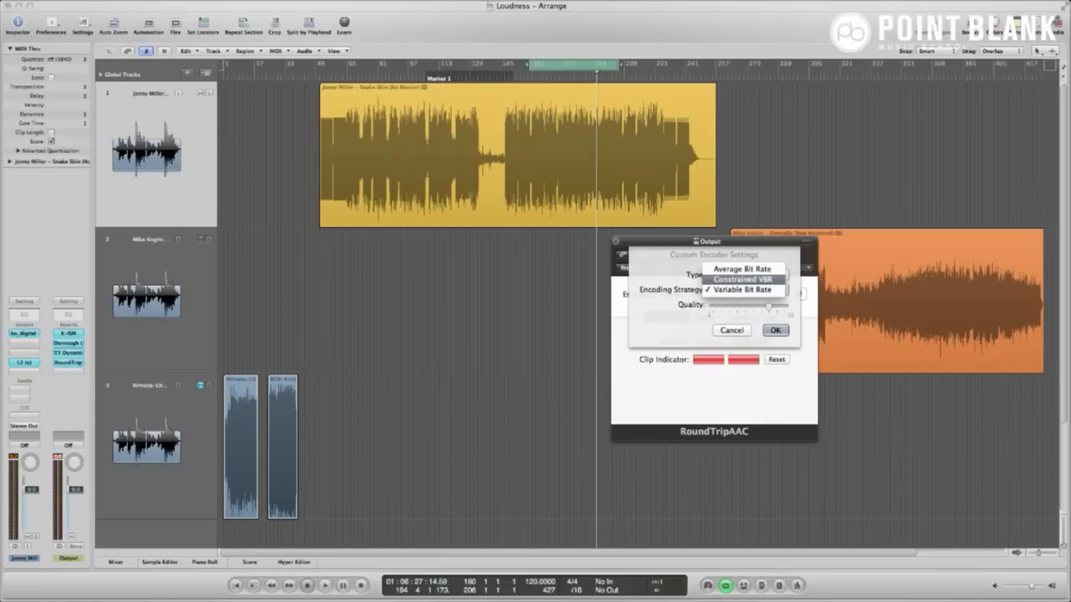
pyautogui.click(742, 268)
pyautogui.click(745, 304)
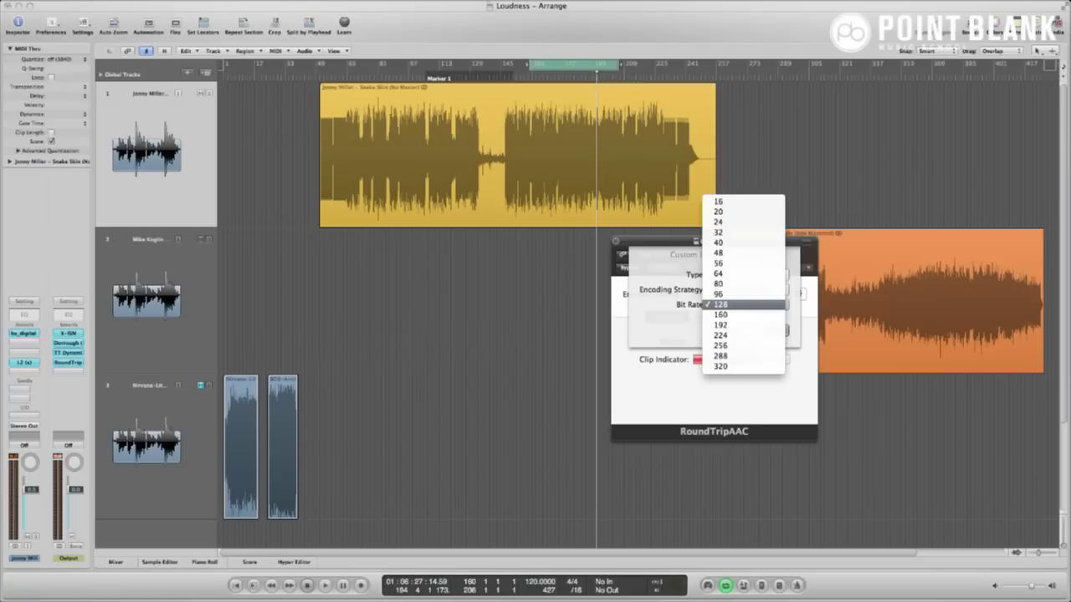
pyautogui.click(744, 304)
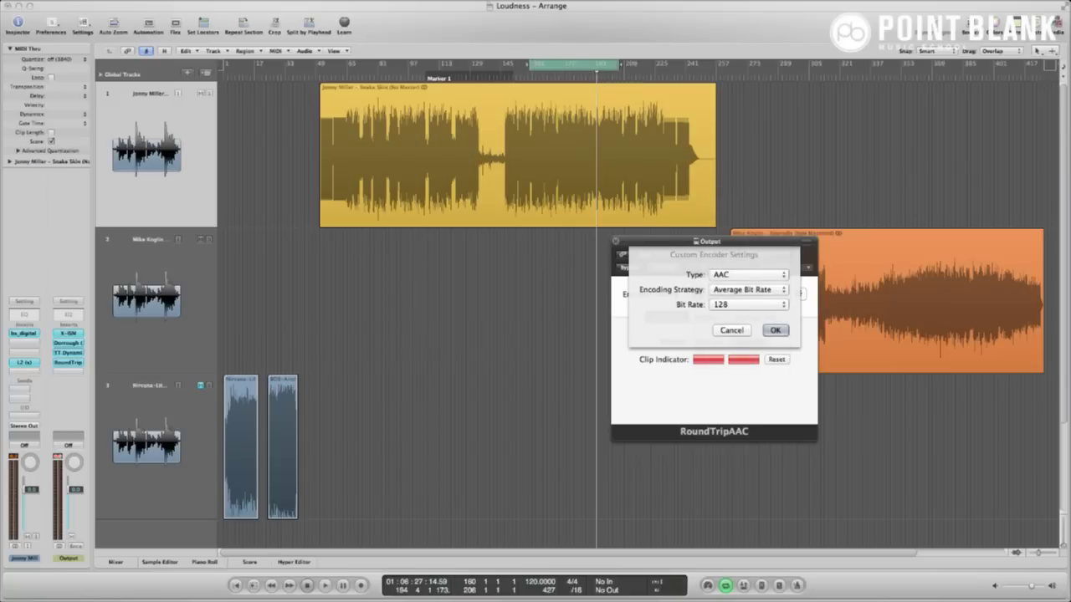
pyautogui.click(775, 330)
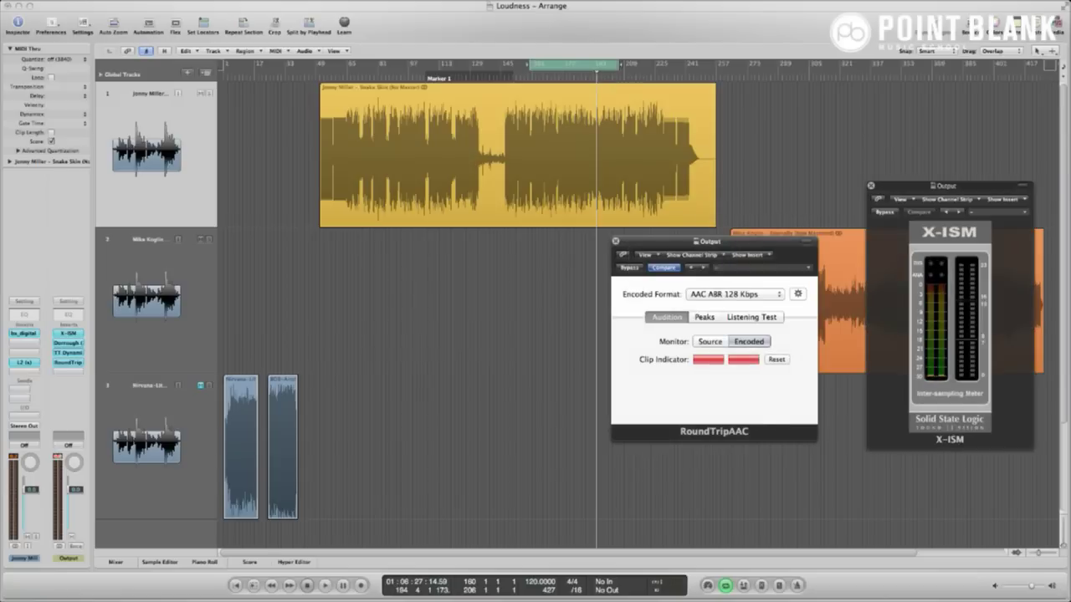
# Play the cycled section with the 128 Kbps encoding, examine the source and encoded peaks, and stop playback
pyautogui.press('space')
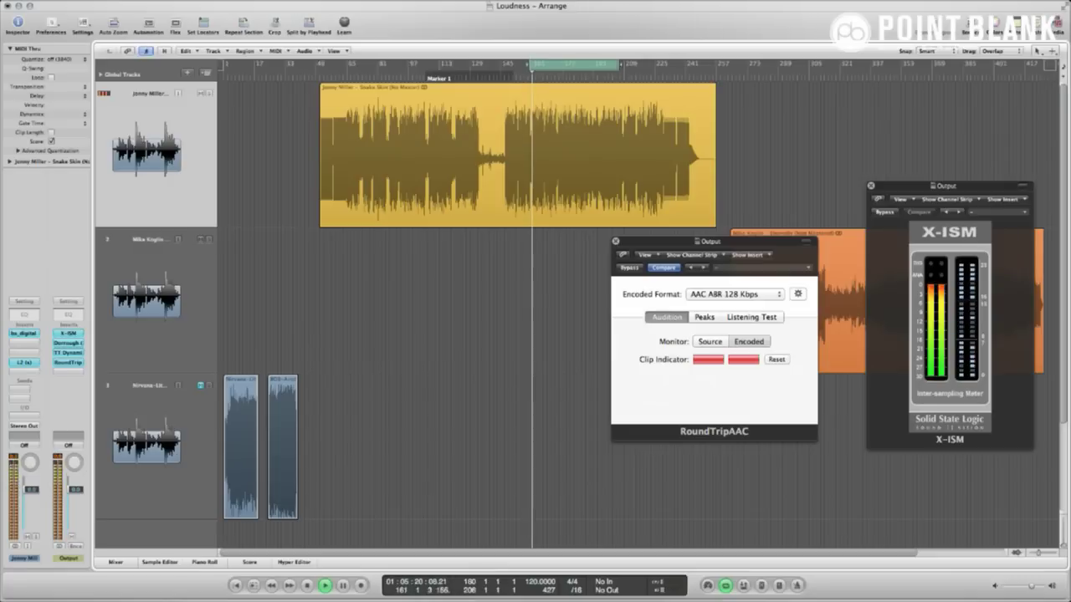
pyautogui.click(704, 317)
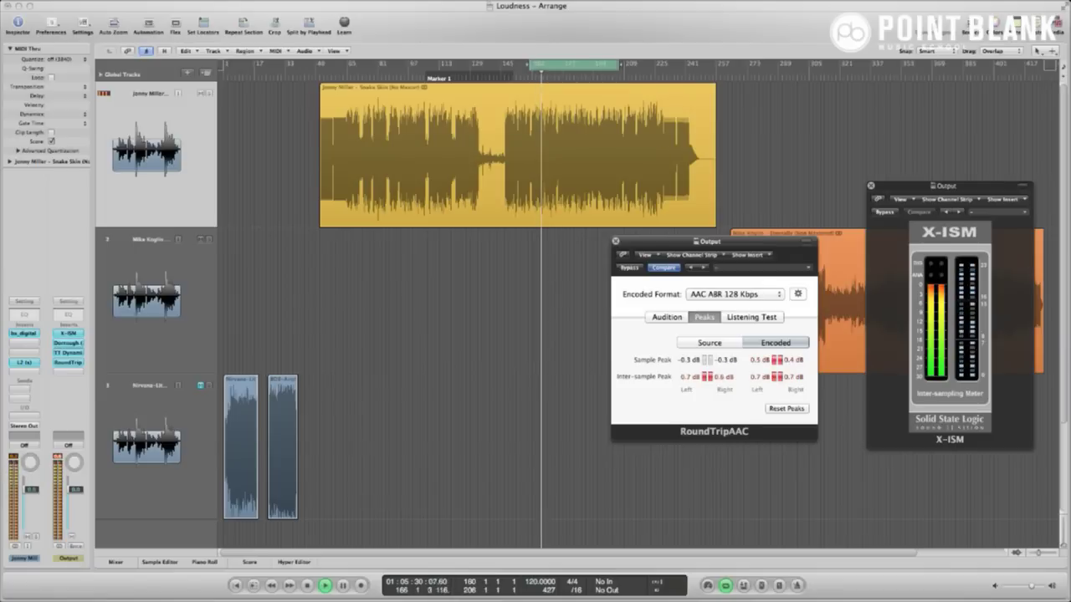
pyautogui.press('space')
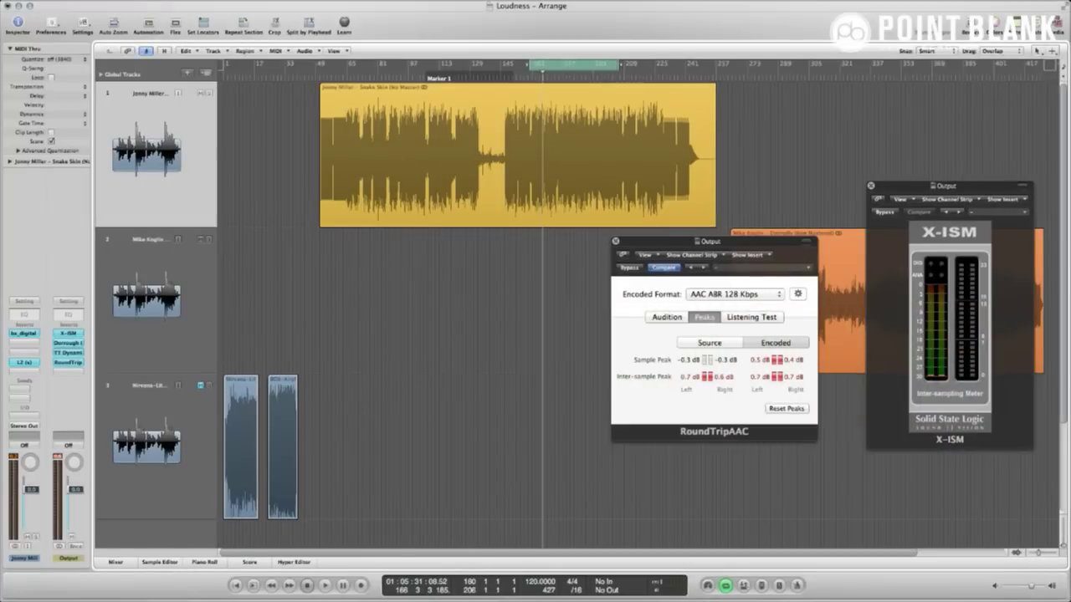
# Open the L2 limiter on the Snake Skin track and set its threshold to -4.6 and out ceiling to -0.7
pyautogui.doubleClick(23, 363)
pyautogui.moveTo(394, 279); pyautogui.dragTo(394, 276)
pyautogui.moveTo(467, 262); pyautogui.dragTo(467, 264)
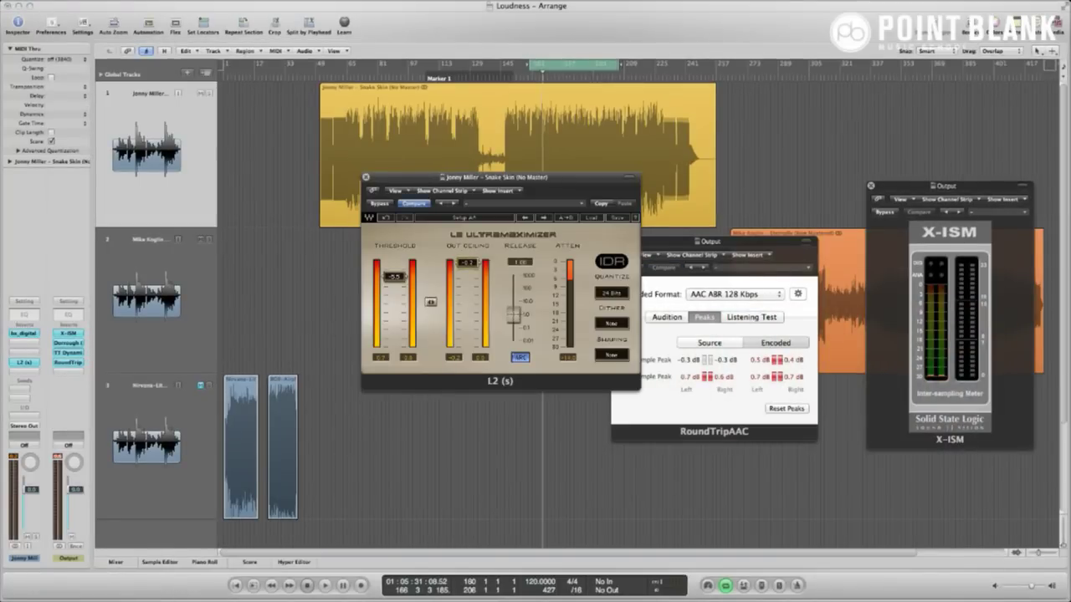
pyautogui.moveTo(393, 276); pyautogui.dragTo(393, 275)
# Play the cycled section with the L2 window moved clear of RoundTripAAC, and reset RoundTripAAC's peak readings
pyautogui.press('space')
pyautogui.moveTo(500, 178); pyautogui.dragTo(438, 187)
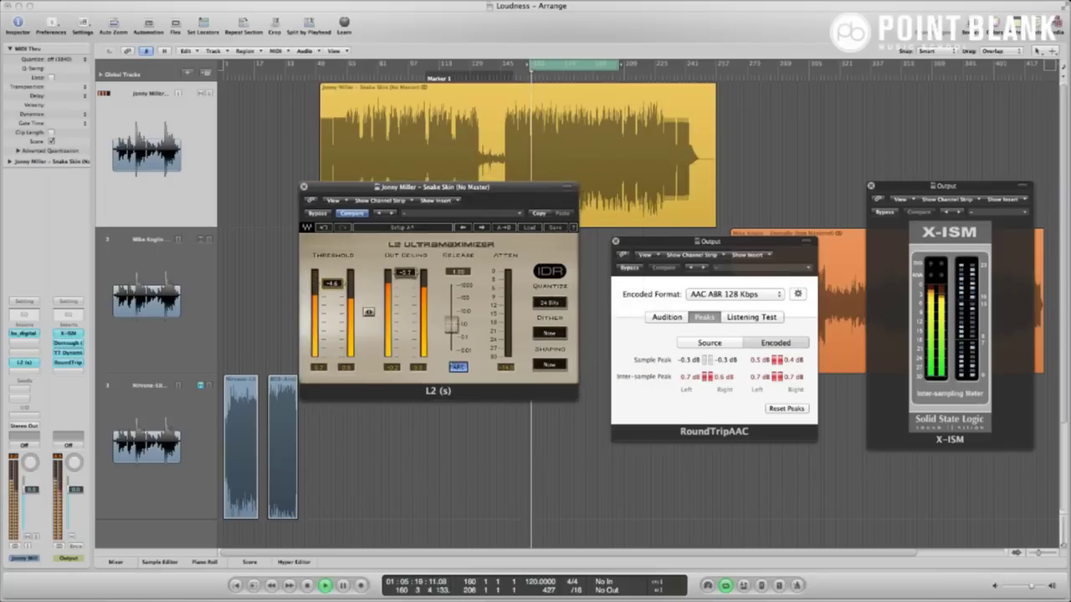
pyautogui.click(787, 408)
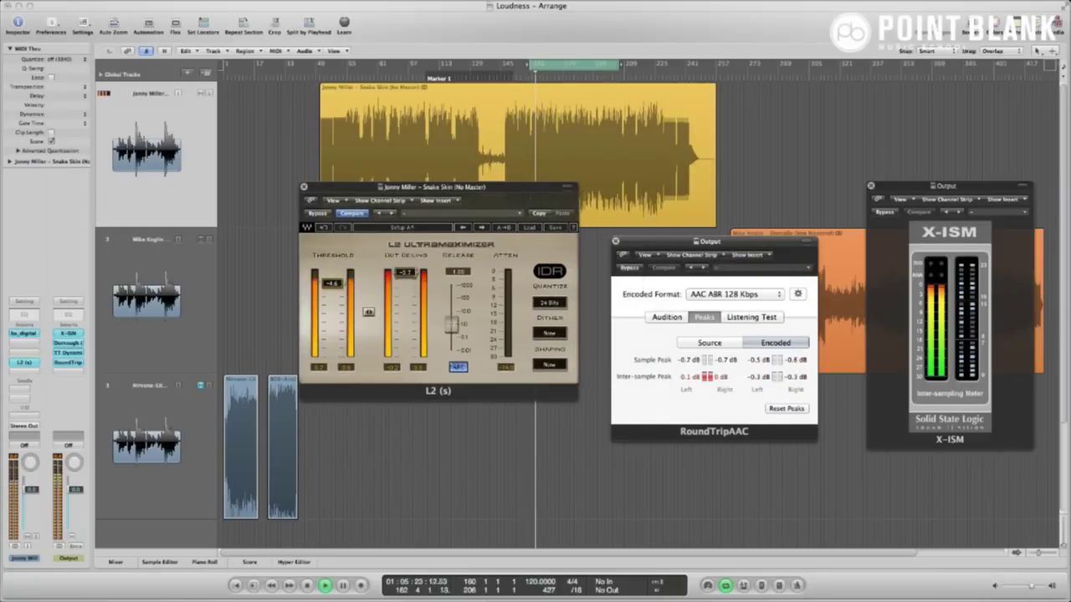
# Try an L2 out ceiling of -0.5 and reset RoundTripAAC's peaks to recheck the encoded signal
pyautogui.moveTo(405, 274); pyautogui.dragTo(406, 272)
pyautogui.click(787, 409)
pyautogui.click(787, 409)
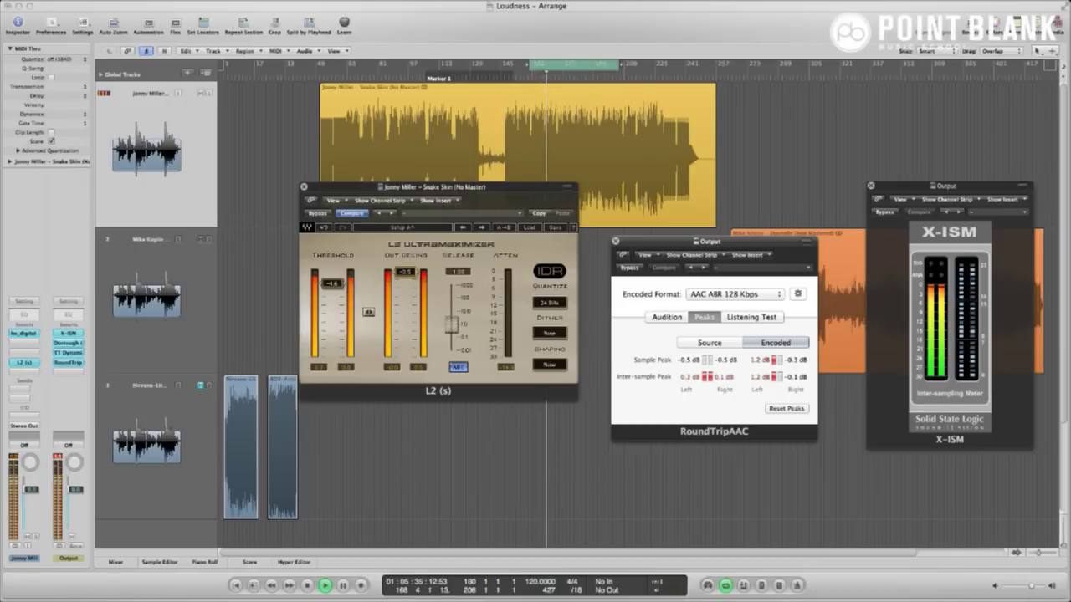
# Set L2's out ceiling to -0.7 while checking RoundTripAAC's reset clip indicator in Audition view, and stop playback
pyautogui.click(667, 317)
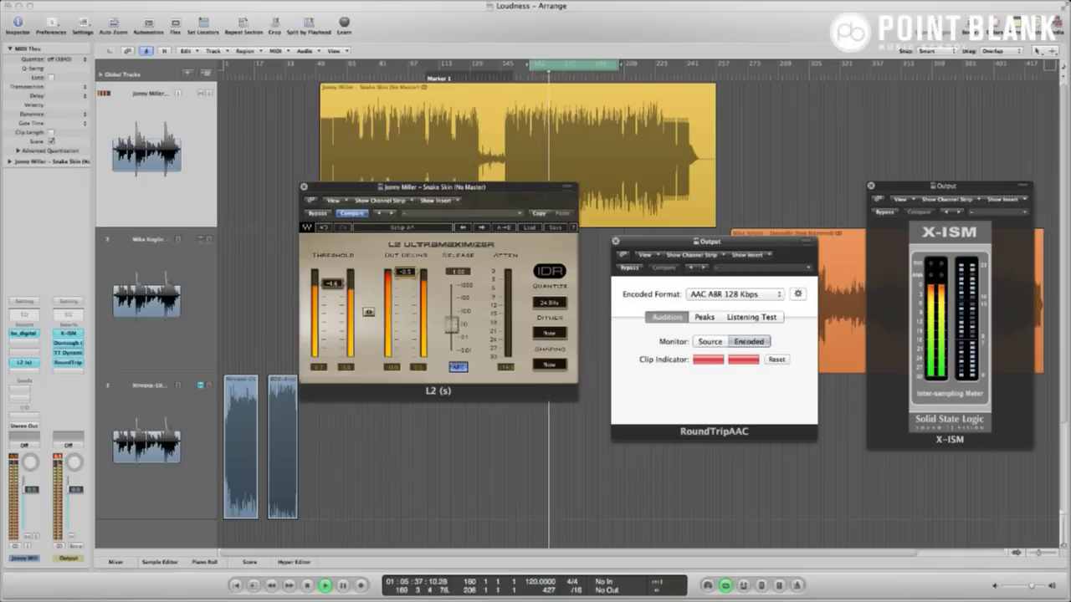
pyautogui.click(776, 359)
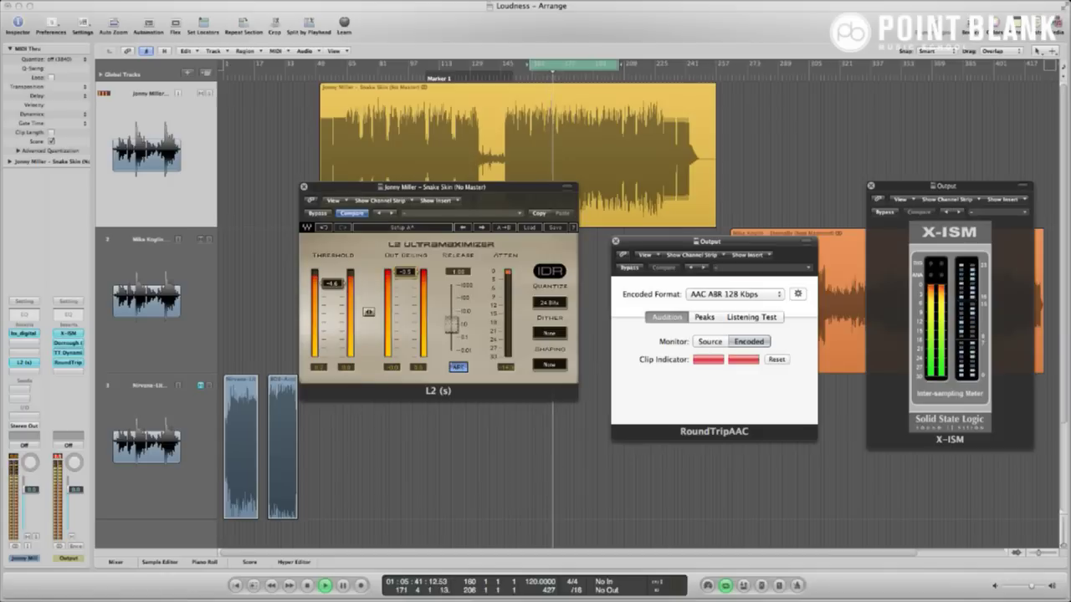
pyautogui.moveTo(405, 272); pyautogui.dragTo(405, 274)
pyautogui.click(776, 359)
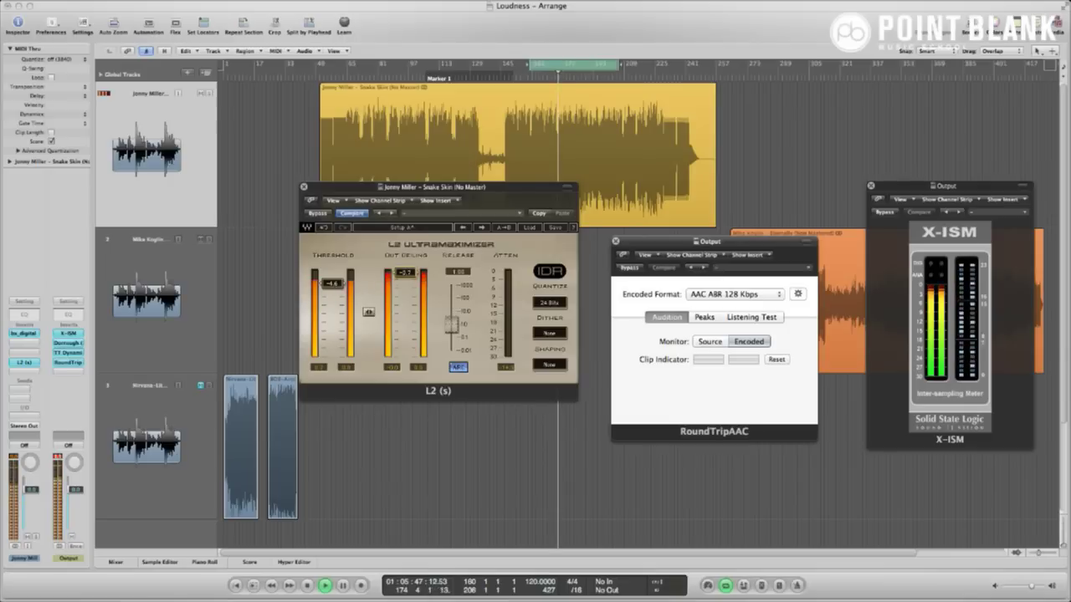
pyautogui.press('space')
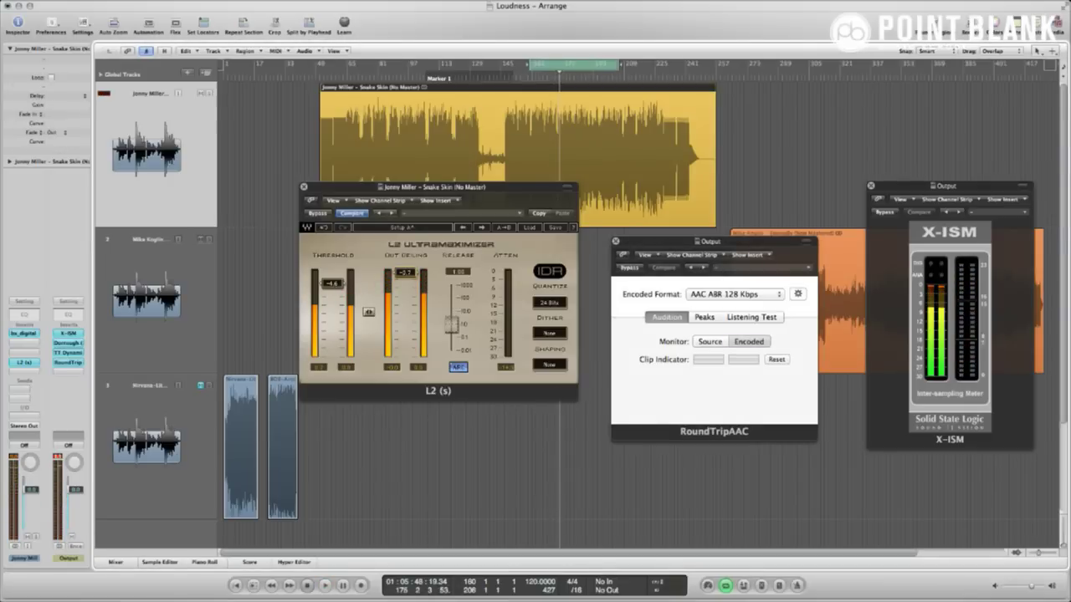